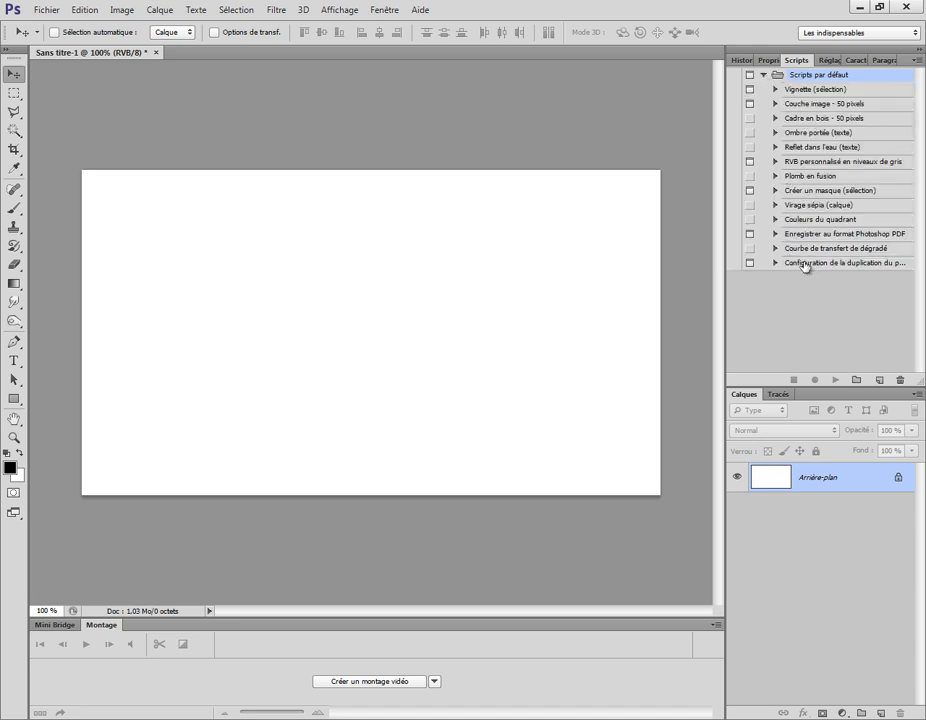
Collapse the default action set and create a new set named "le mien"
left_click(766, 77)
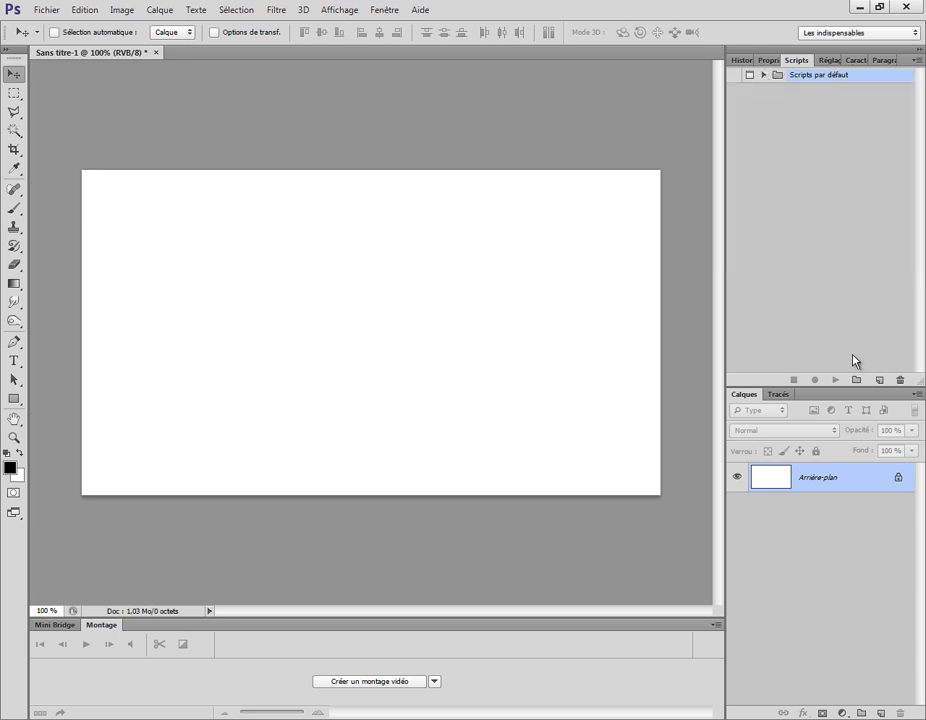
left_click(857, 381)
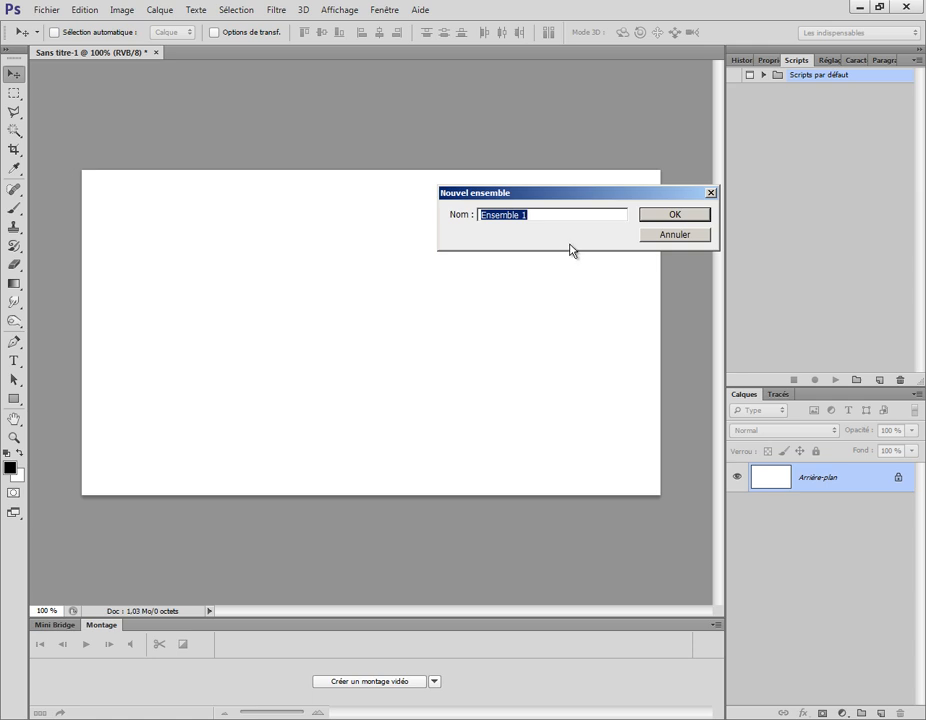
key("BackSpace")
key("Return")
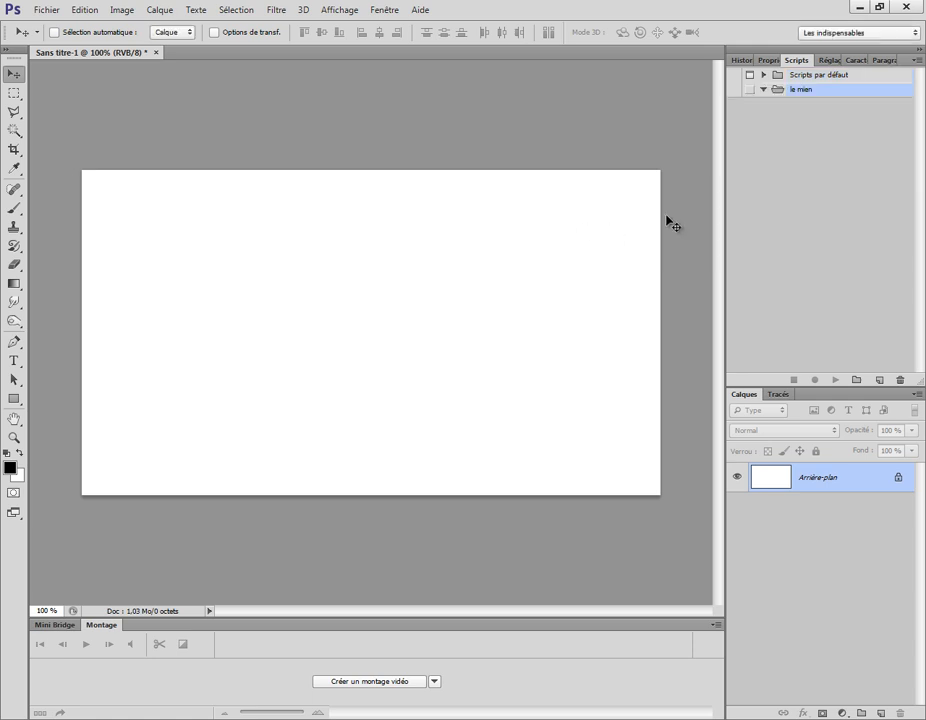
Create an action named "coloriage" in the "le mien" set with function key F2, and stop its recording
left_click(880, 381)
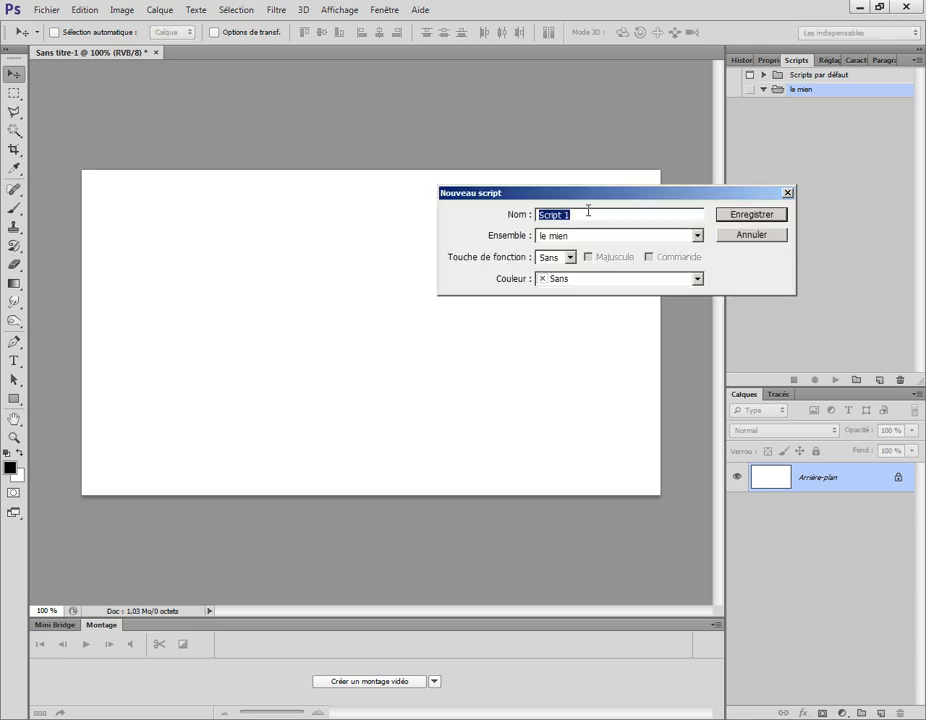
type("coloriage")
left_click(570, 257)
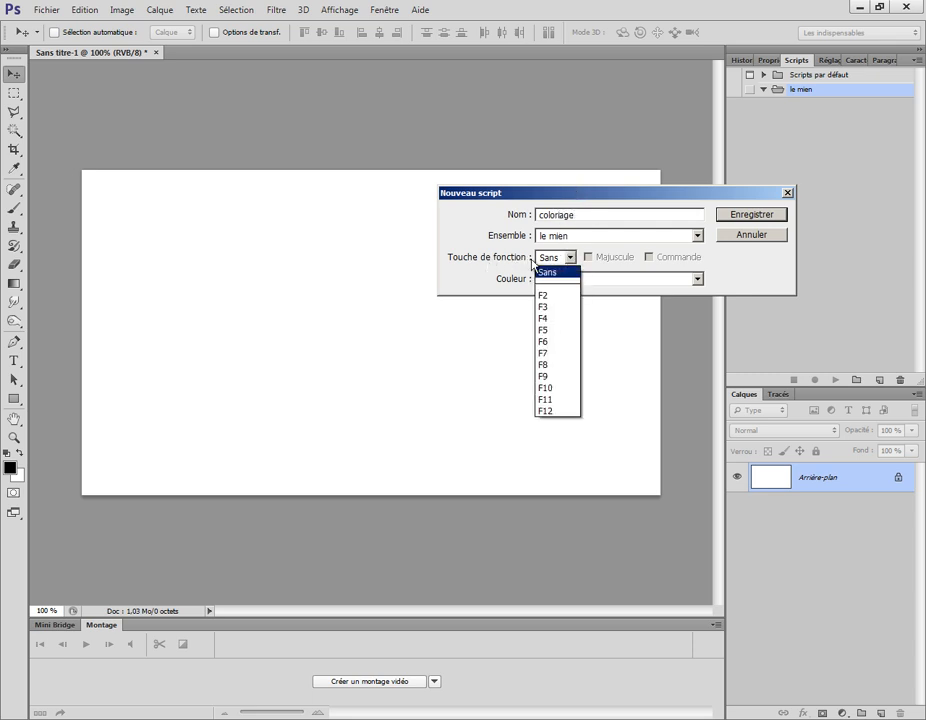
left_click(555, 296)
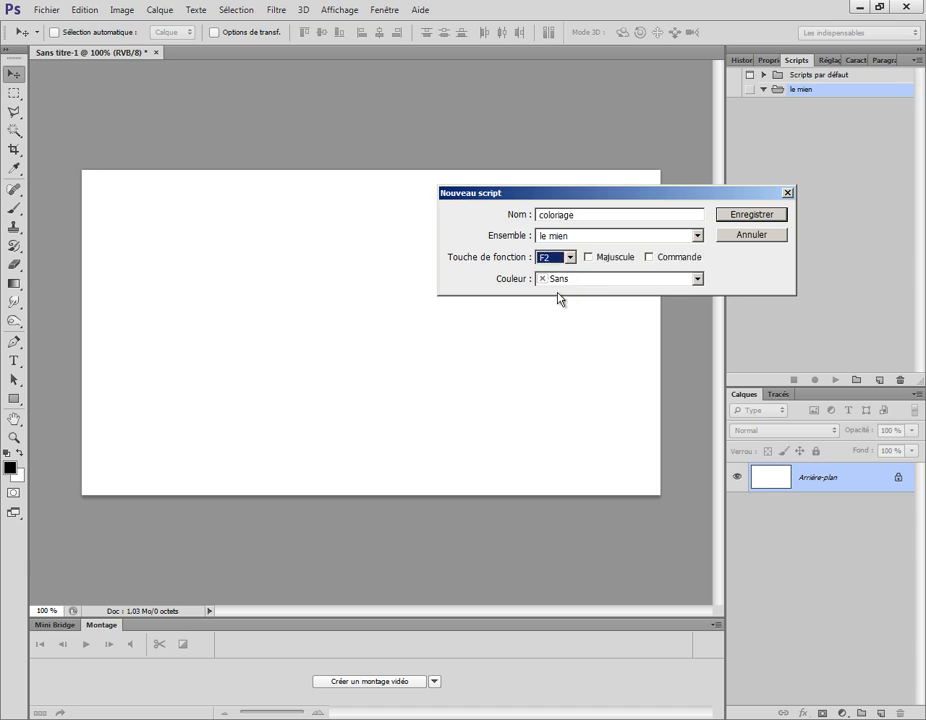
left_click(748, 216)
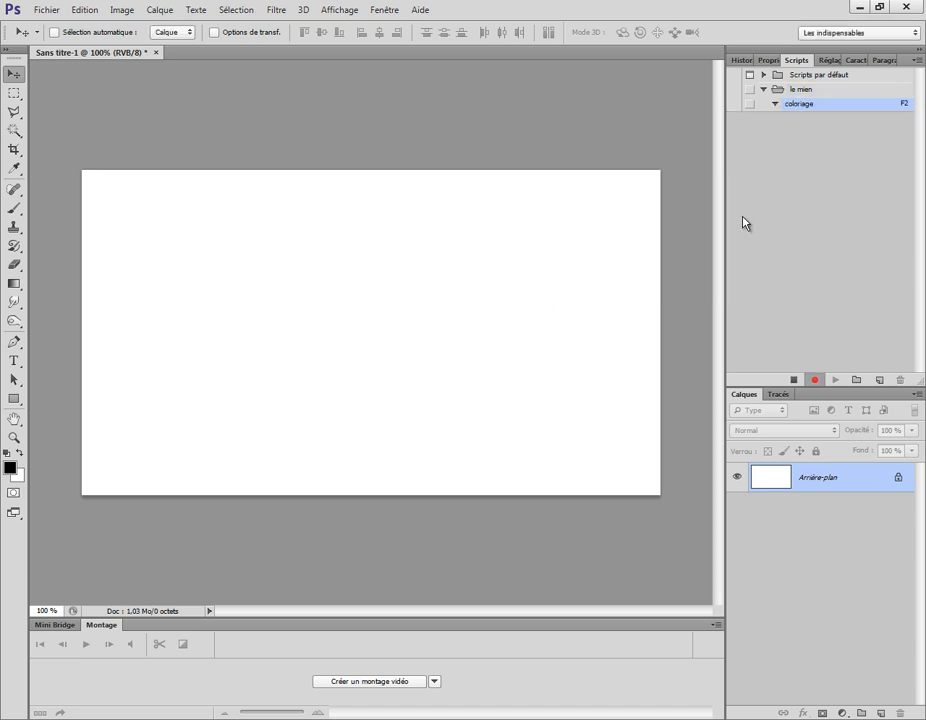
left_click(794, 380)
left_click(795, 379)
Add a new layer and paint overlapping black loops across most of the canvas with a 5 px brush
left_click(880, 713)
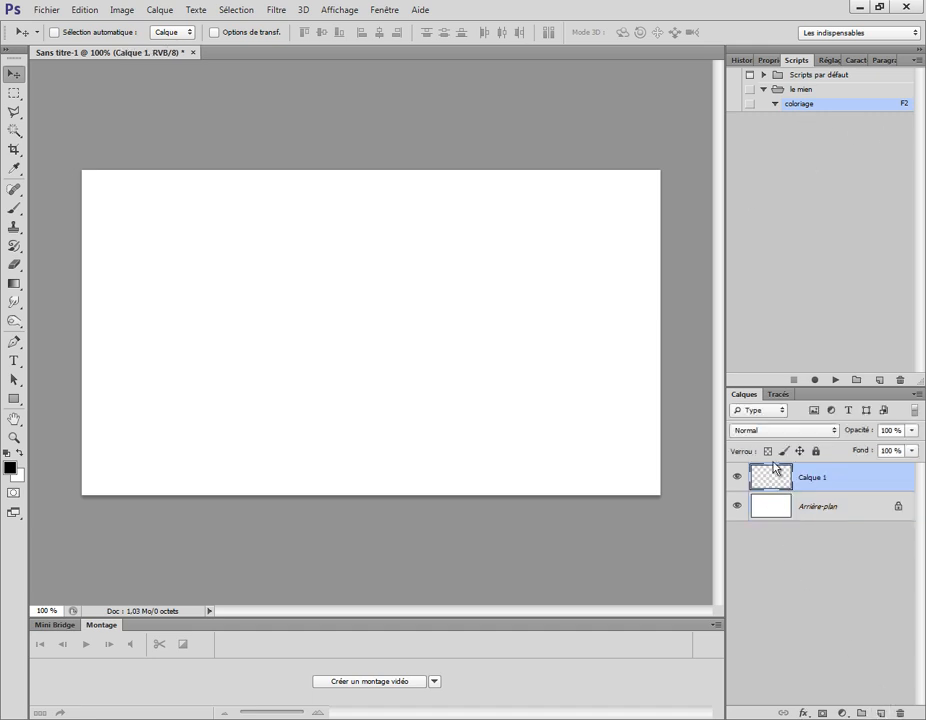
left_click(20, 209)
mouse_move(208, 316)
left_mouse_down()
mouse_move(271, 383)
mouse_move(413, 484)
mouse_move(505, 445)
mouse_move(400, 376)
left_mouse_up()
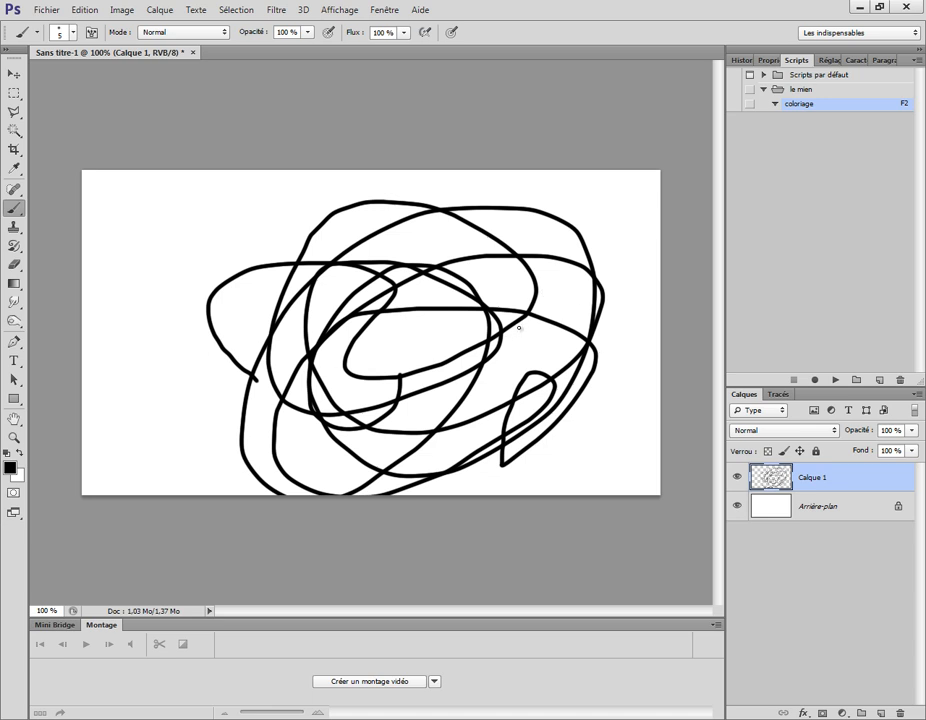
Try Magic Wand selections of the enclosed areas in new-selection and add-to-selection modes, clearing each selection
left_click(16, 135)
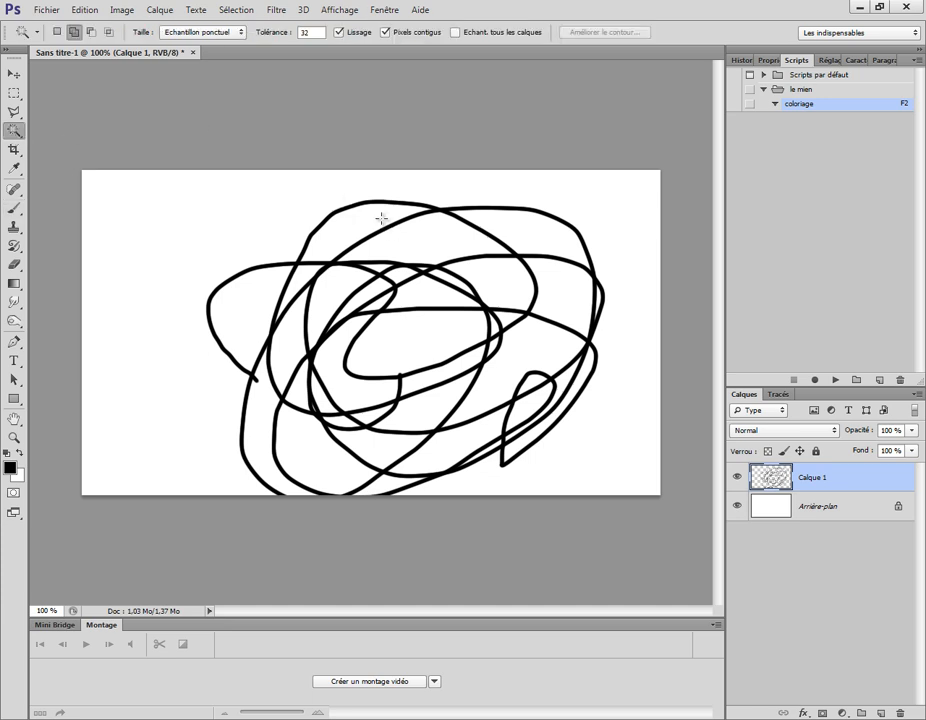
left_click(57, 33)
left_click(350, 240)
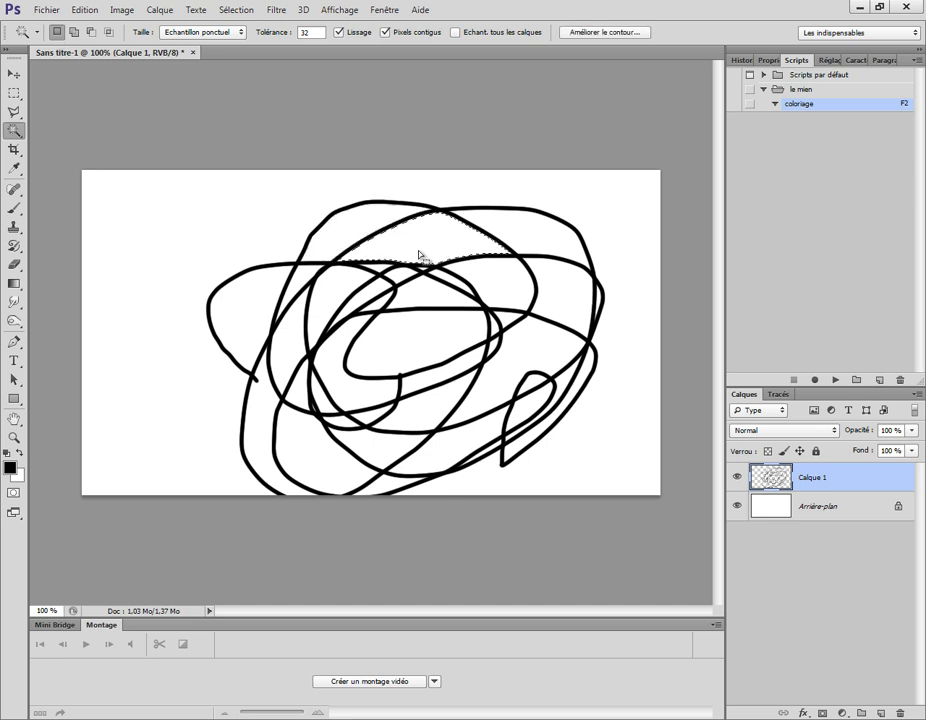
key("ctrl+d")
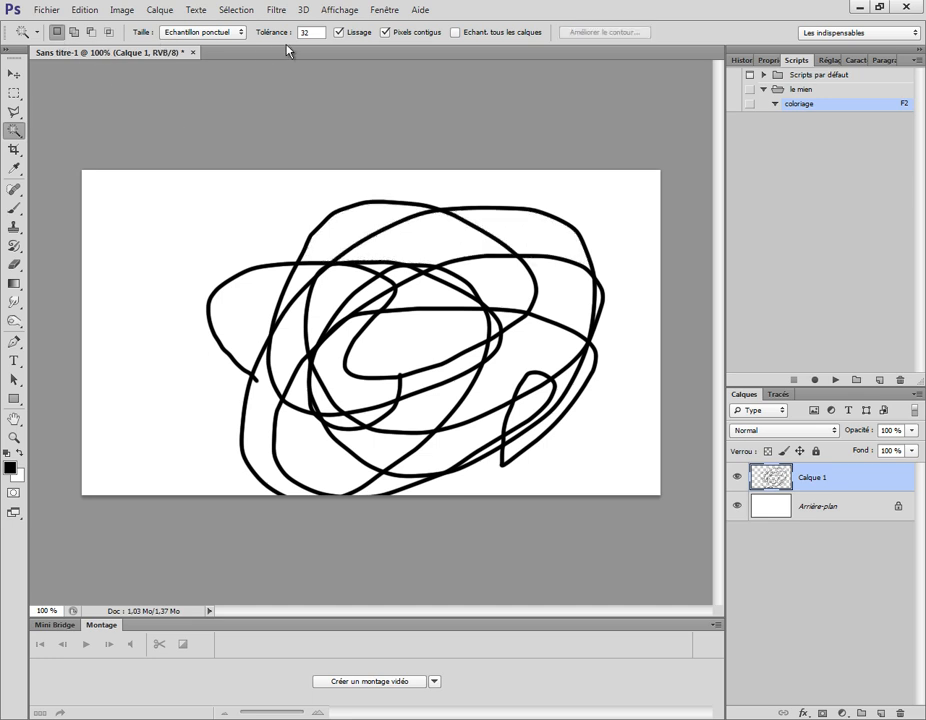
left_click(74, 32)
left_click(338, 243)
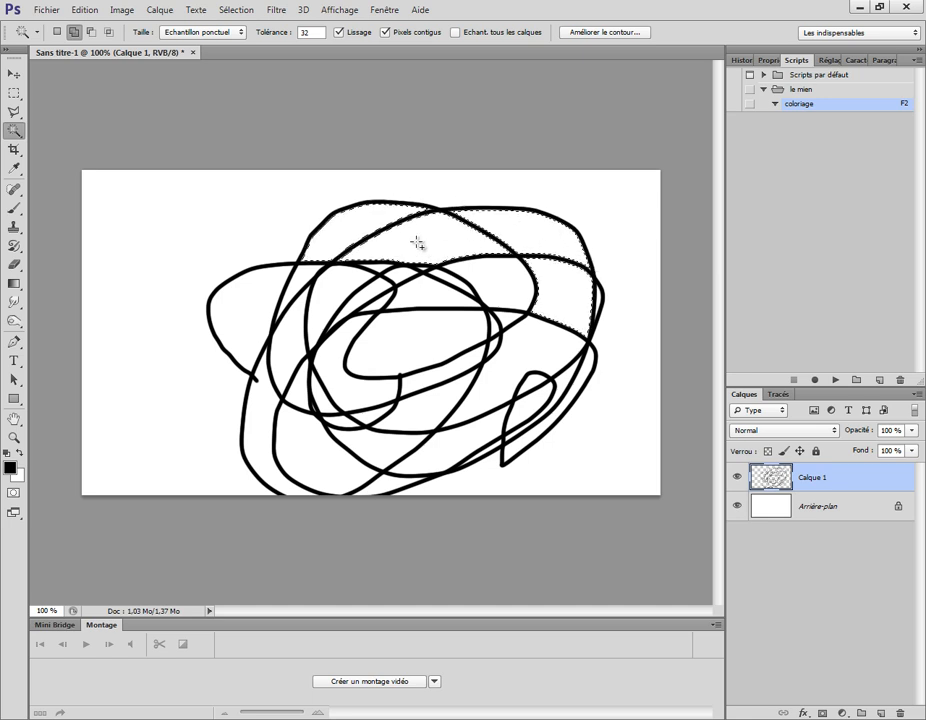
key("ctrl+d")
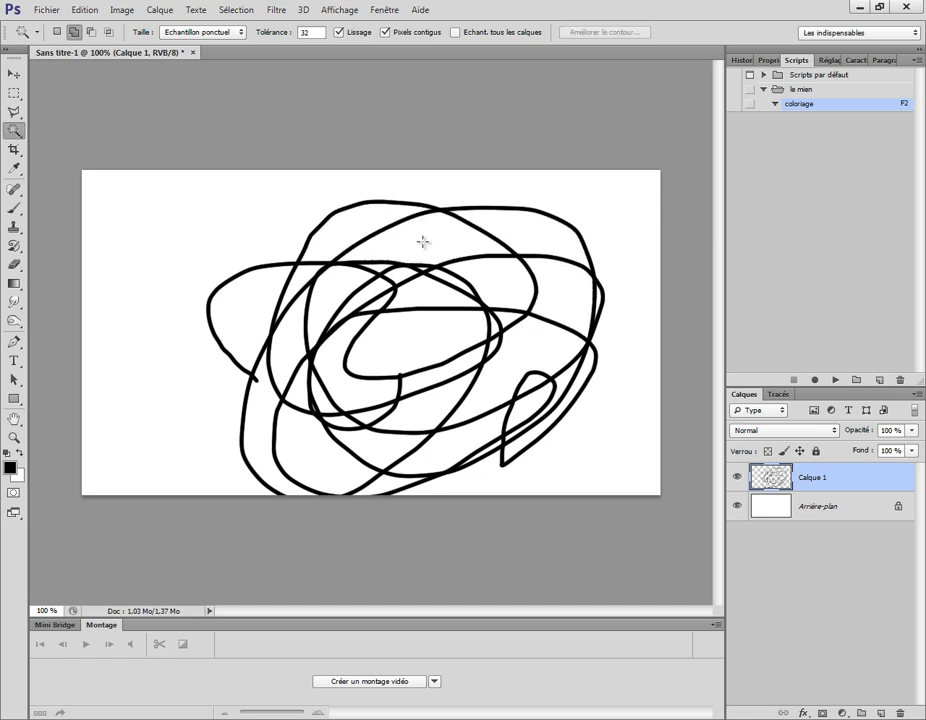
Add several enclosed areas along the drawing's upper right to one Magic Wand selection and record expanding it by 2 pixels in coloriage
left_click(74, 34)
left_click(543, 245)
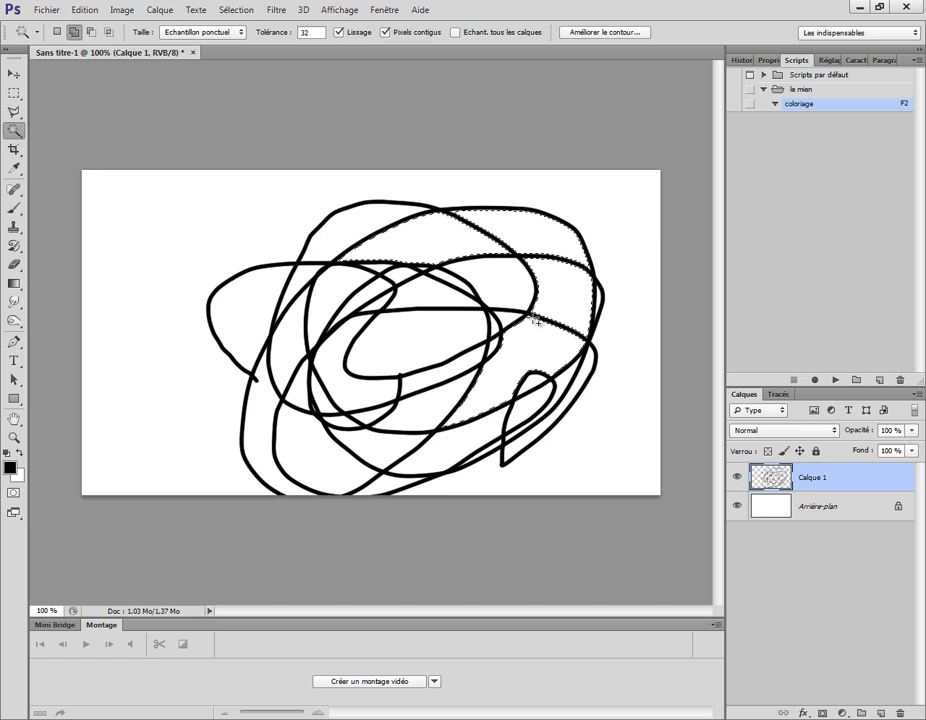
left_click(814, 380)
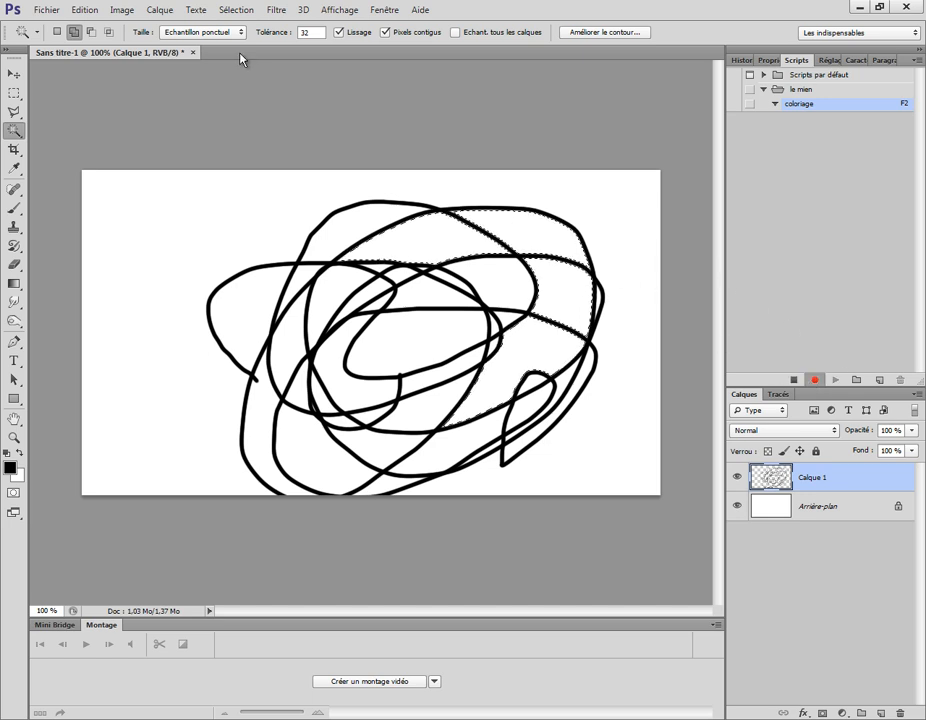
left_click(236, 10)
mouse_move(300, 157)
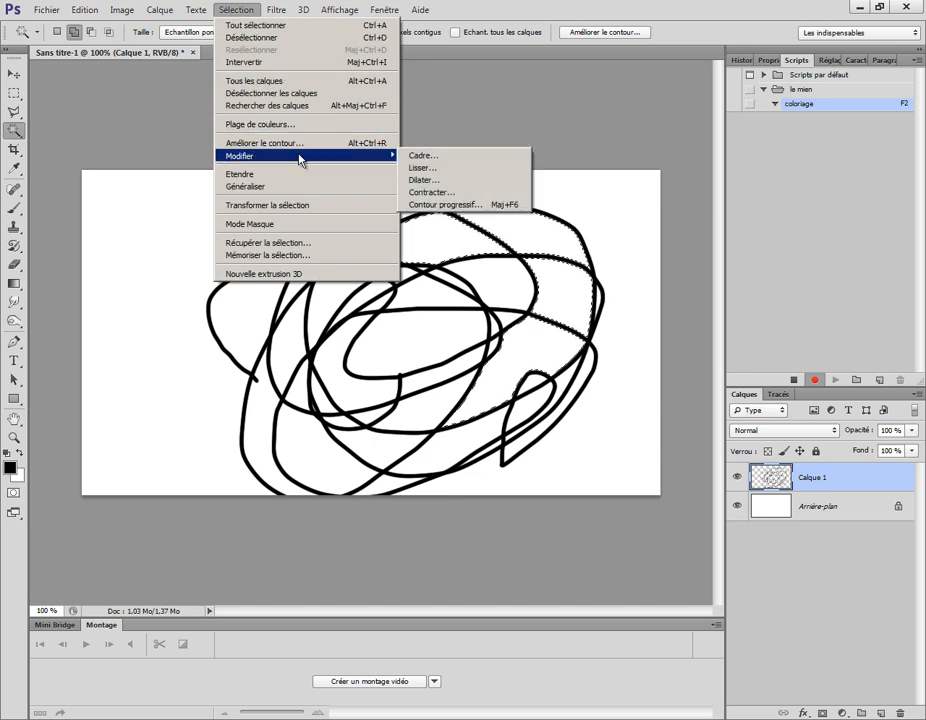
left_click(440, 181)
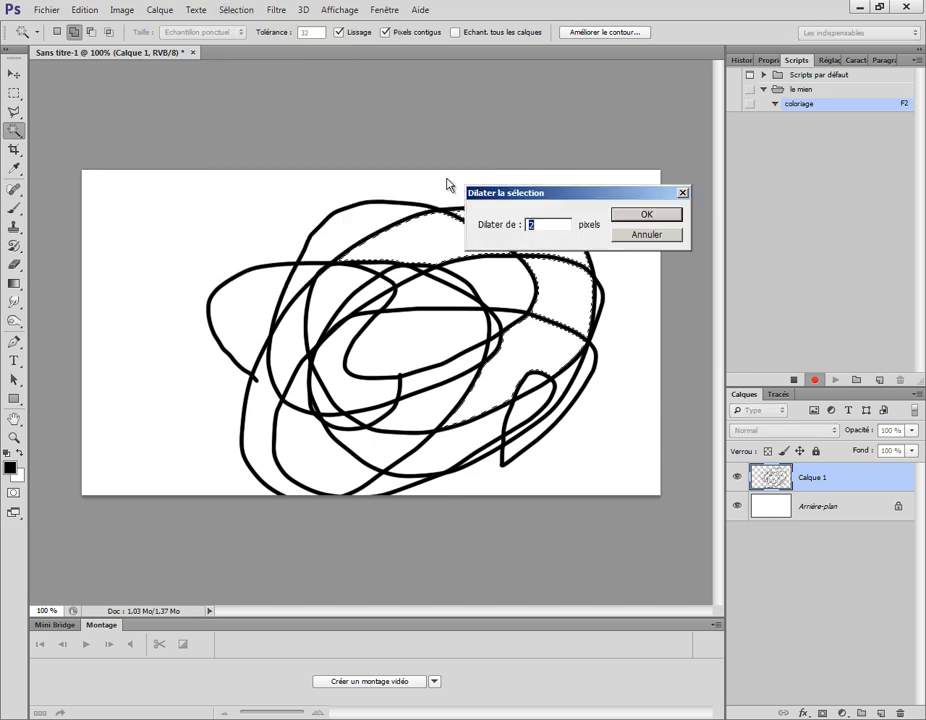
left_click(647, 215)
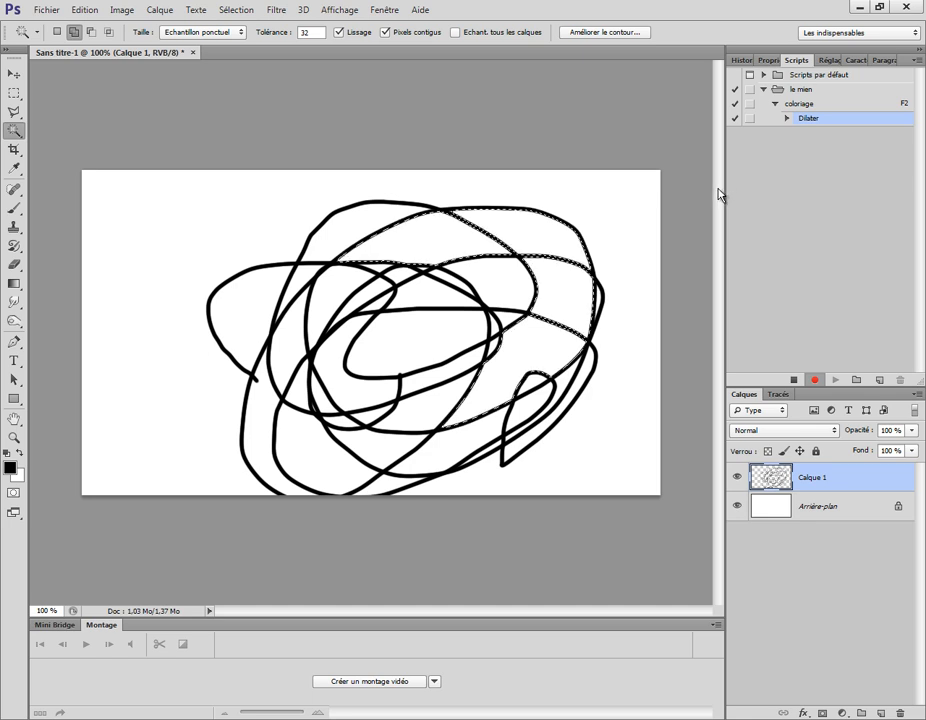
Record the creation of a solid color fill layer in red (ff0000) from the expanded selection
left_click(842, 713)
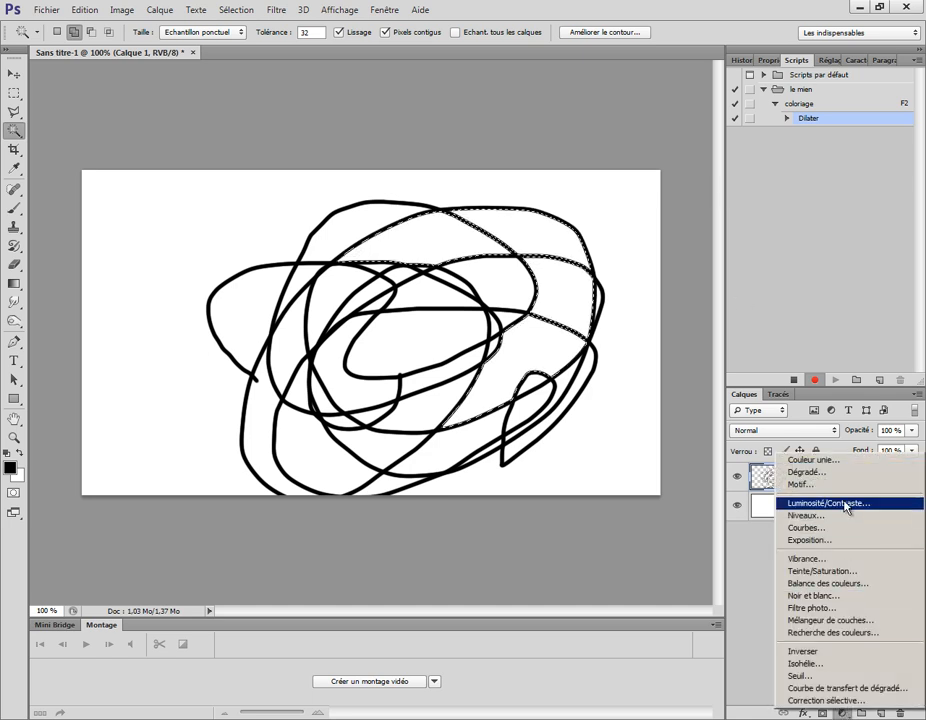
left_click(790, 461)
left_click_drag(548, 405, 633, 390)
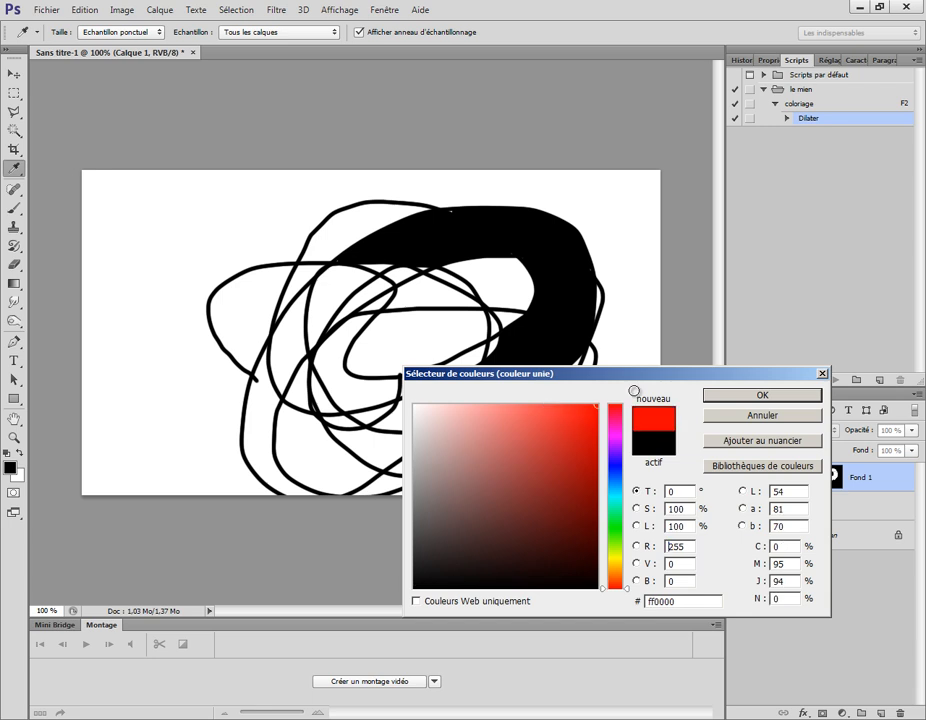
left_click(762, 396)
Move the red fill layer below the line drawing layer, reselect Calque 1 and stop recording the action
left_click_drag(891, 484, 895, 522)
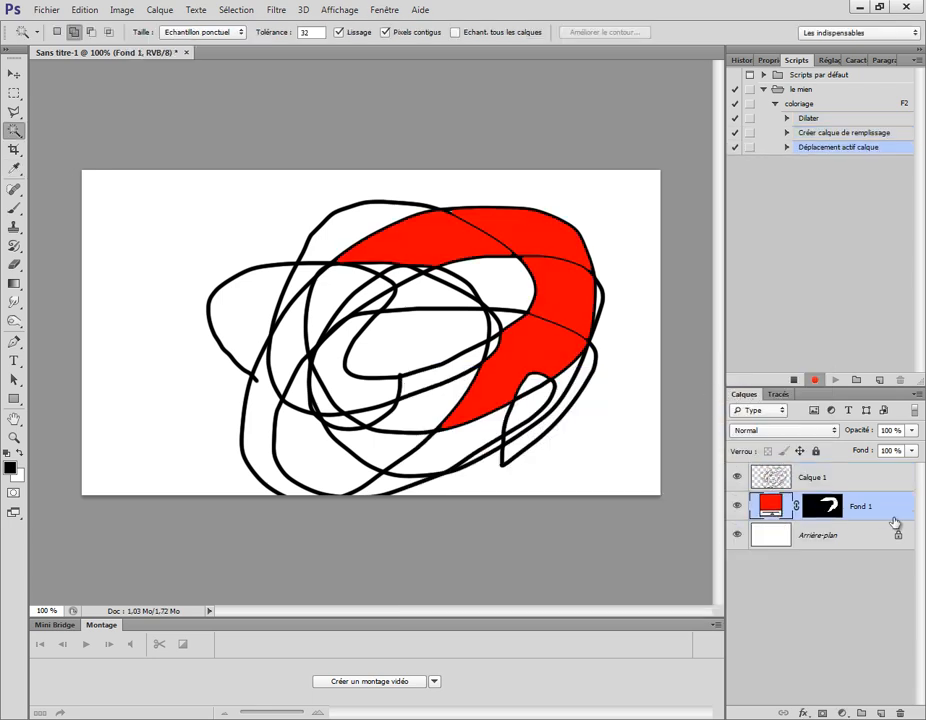
left_click(864, 487)
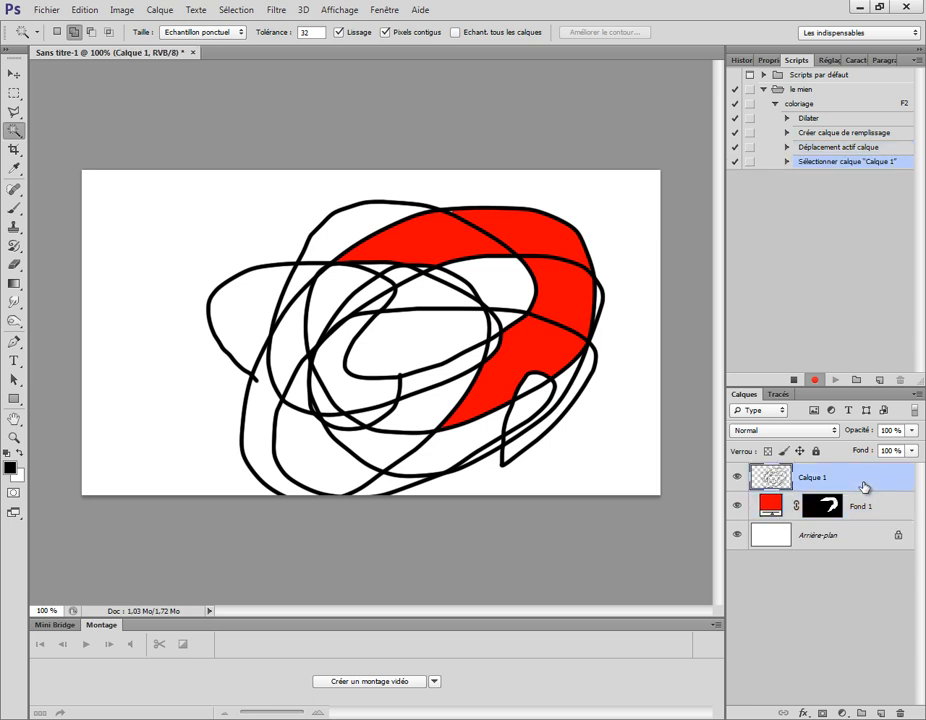
left_click(795, 381)
Select several enclosed areas in the middle of the drawing with the Magic Wand and run the coloriage action on them
left_click(421, 297)
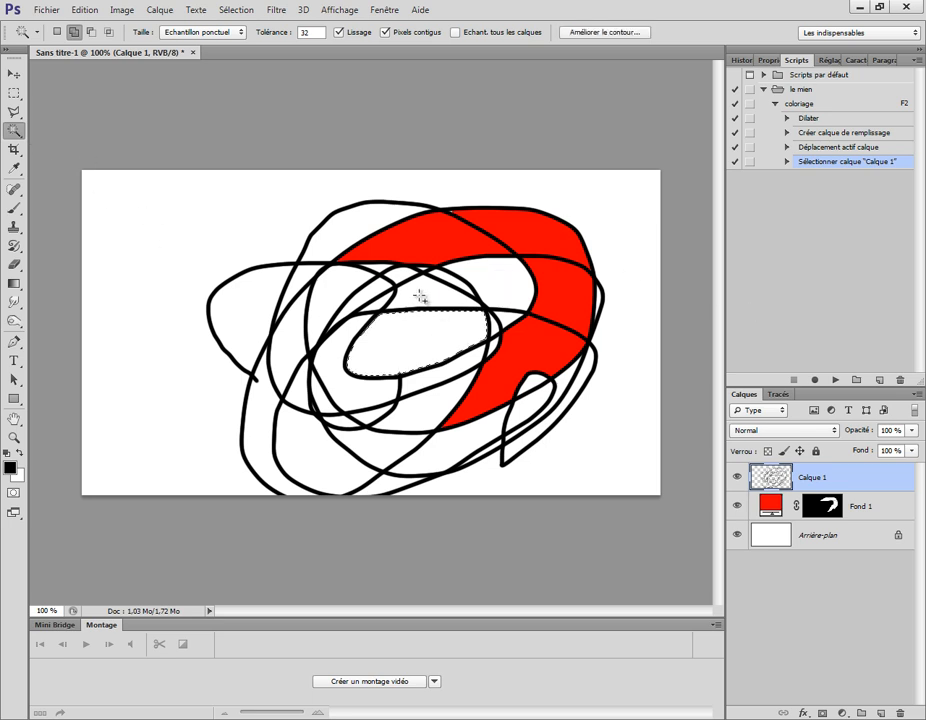
left_click(360, 282)
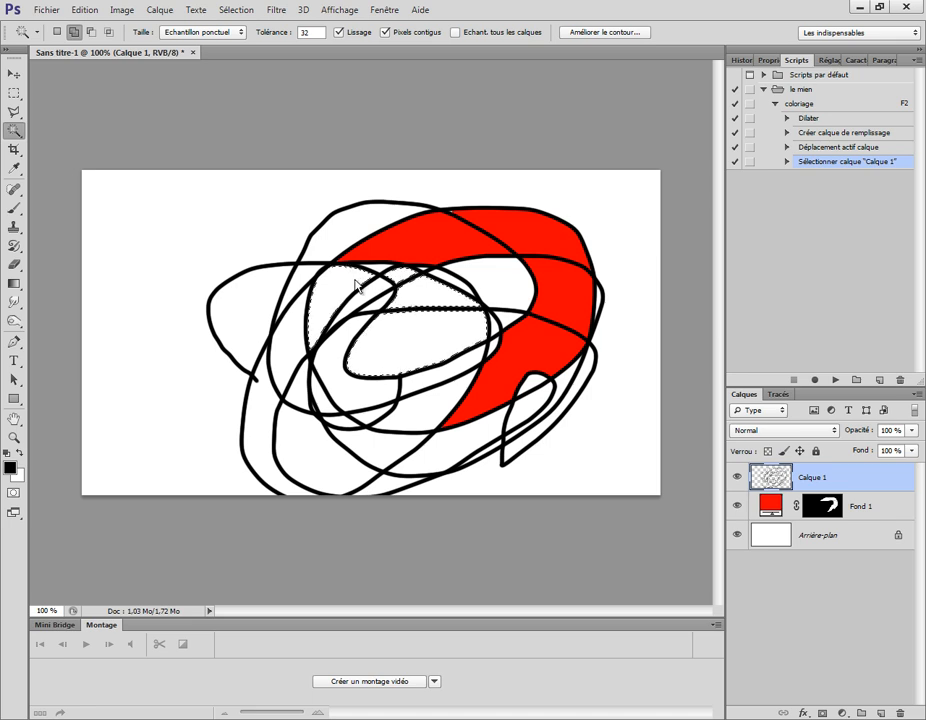
key("F2")
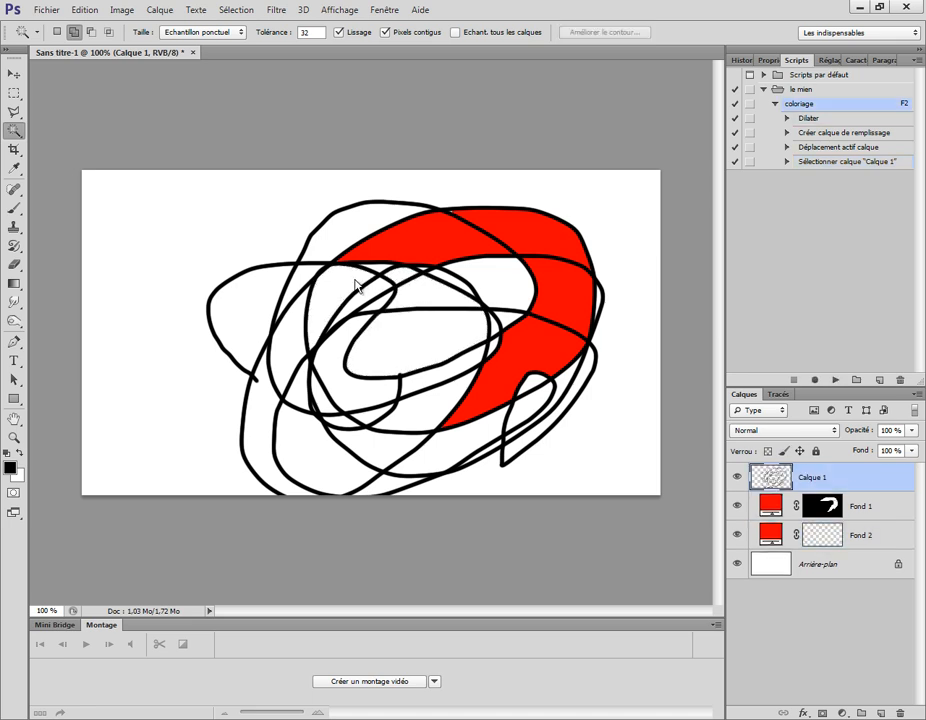
Change the color of the Fond 1 fill layer to dark green (00895a)
double_click(770, 506)
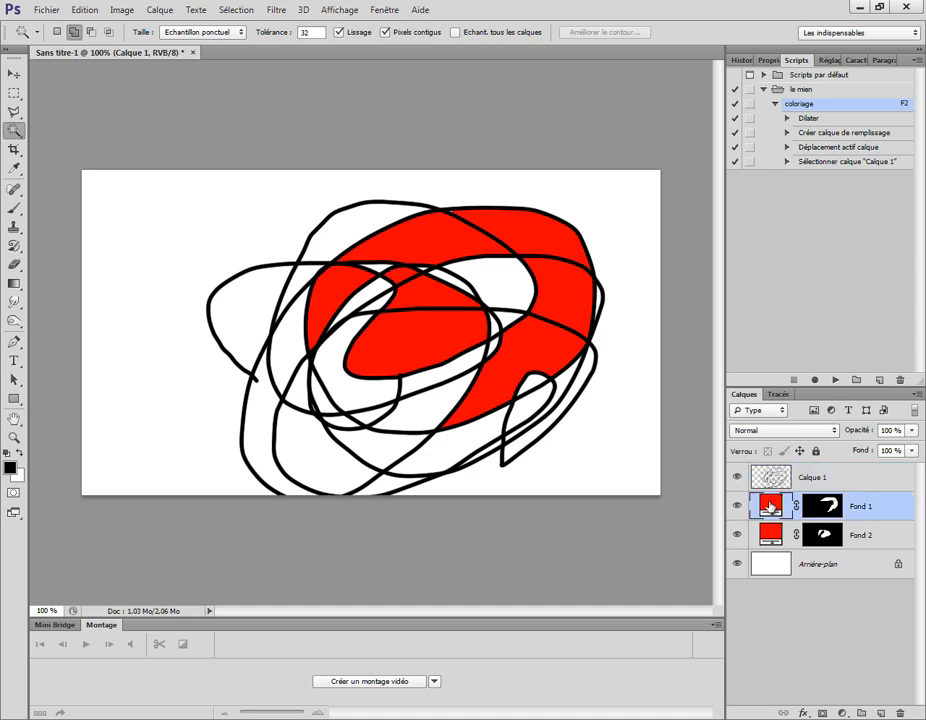
left_click_drag(573, 465, 621, 491)
left_click(619, 497)
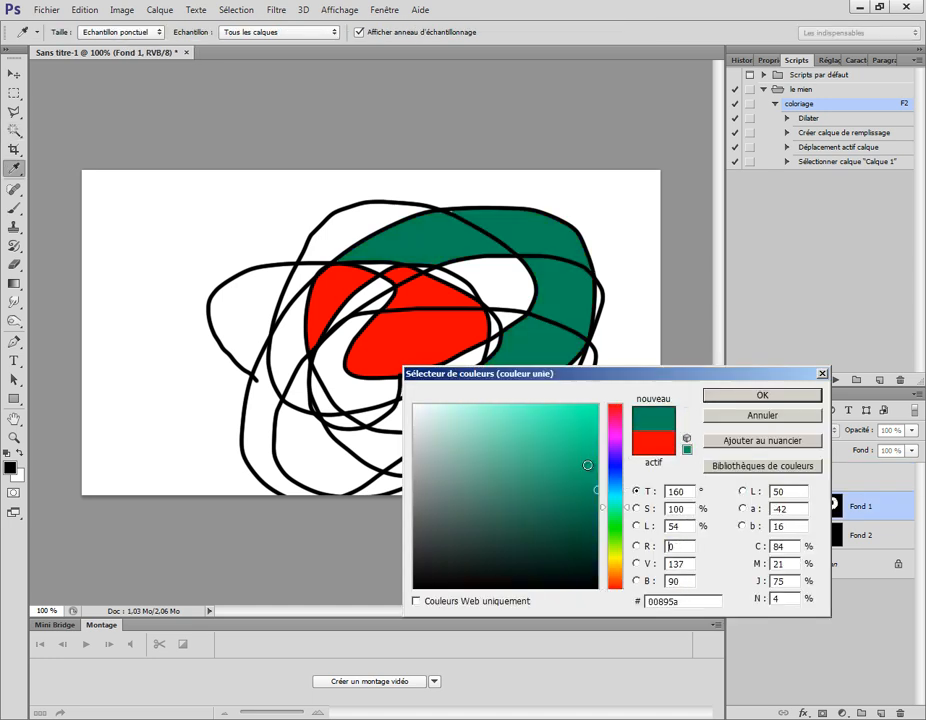
left_click(711, 393)
key("w")
Change the color of the Fond 2 fill layer to turquoise (35cbb4)
double_click(773, 538)
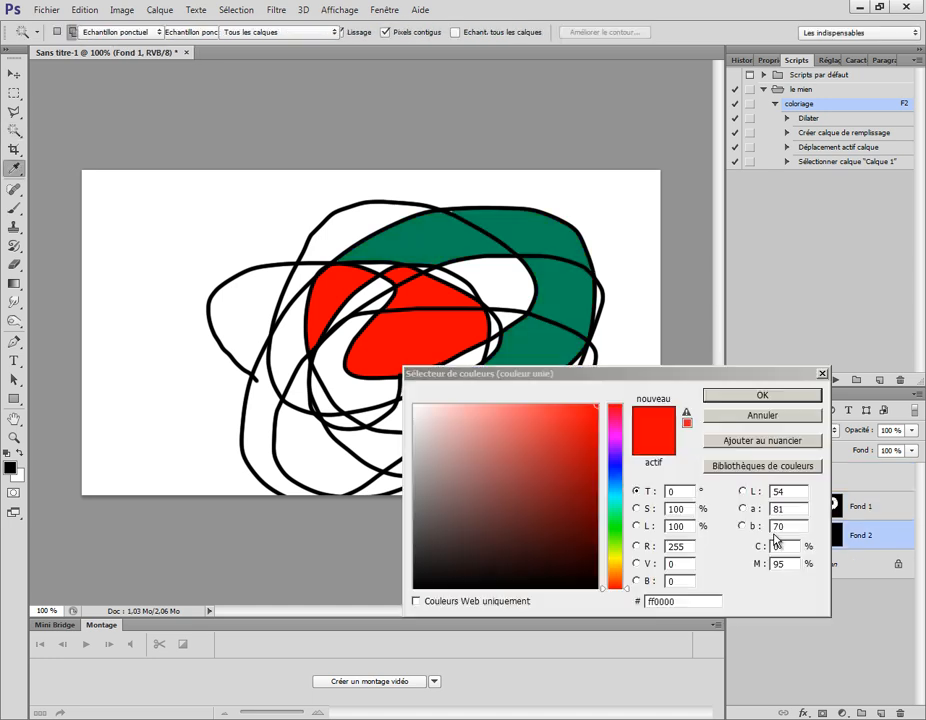
left_click_drag(618, 522, 617, 501)
left_click_drag(561, 463, 550, 440)
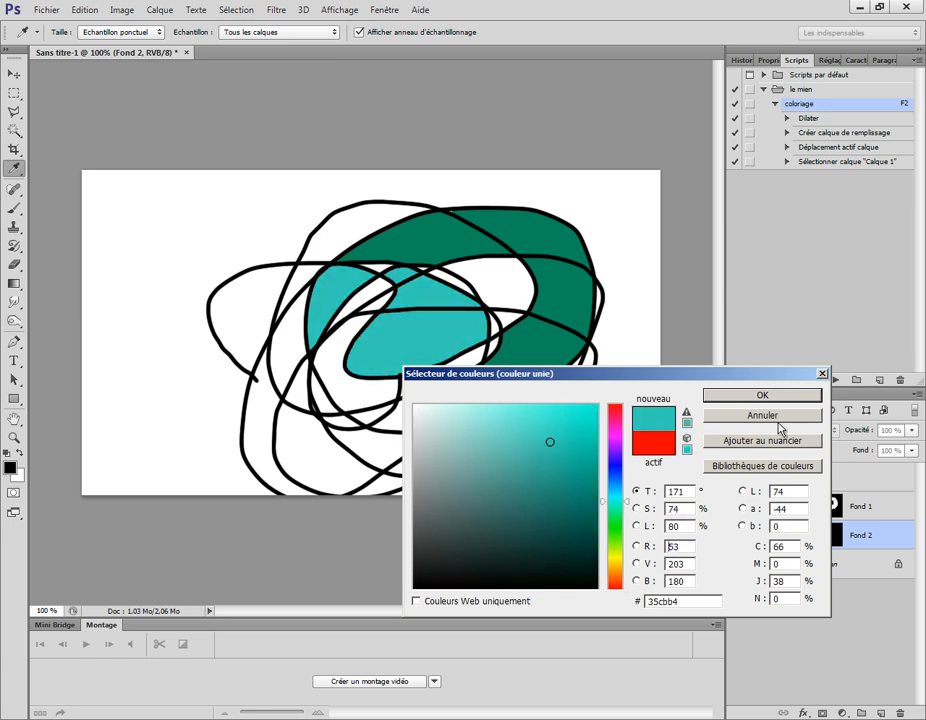
left_click(762, 395)
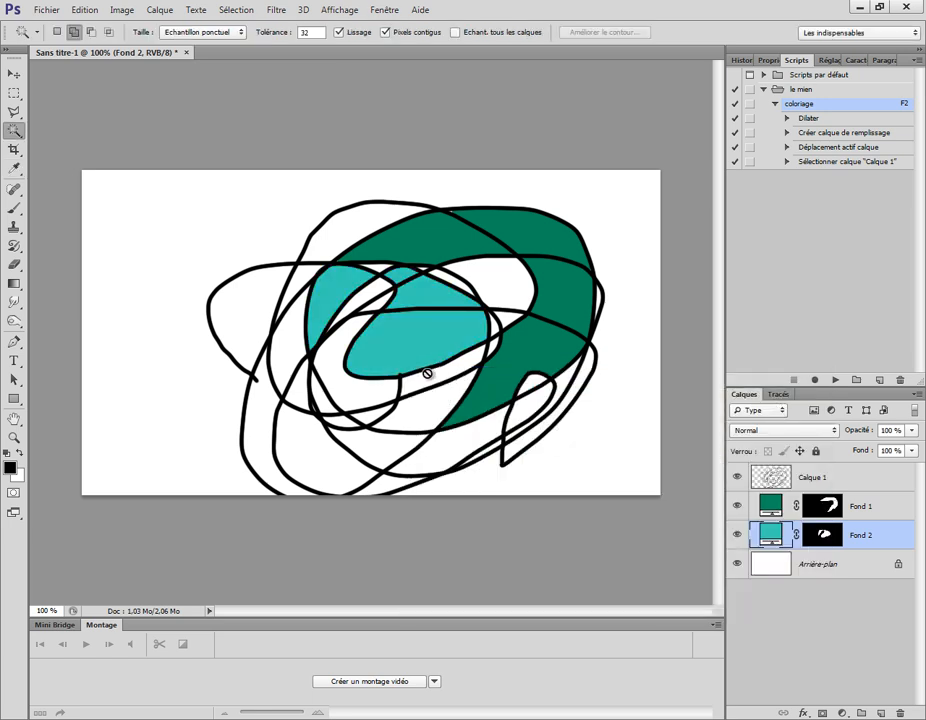
Select the white area inside the dark green shape and the strip below the turquoise one on Calque 1, and run the coloriage action on them
left_click(823, 475)
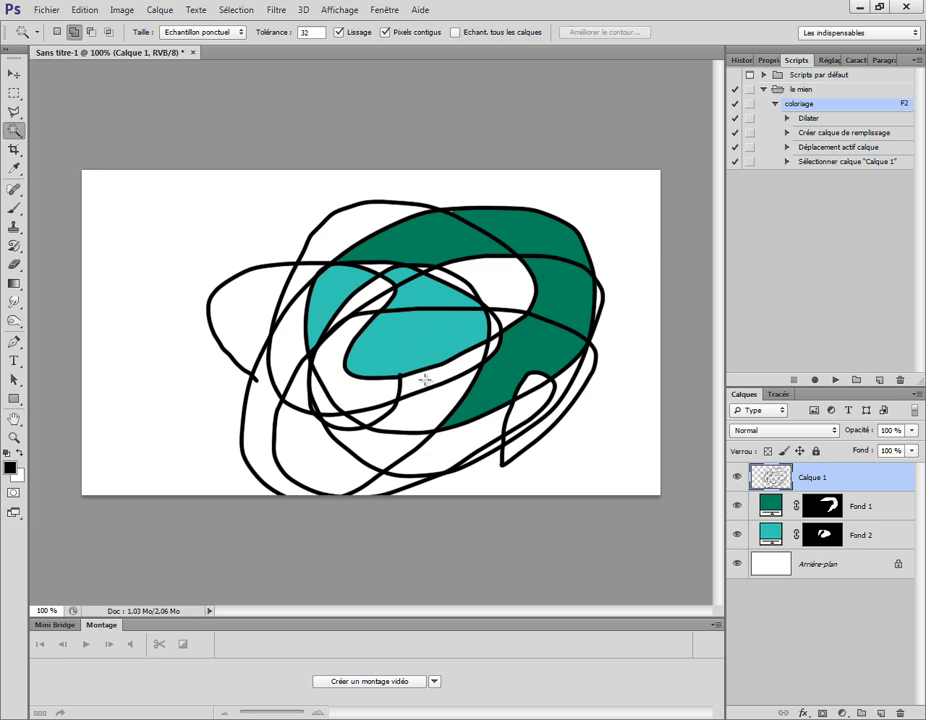
left_click(497, 320)
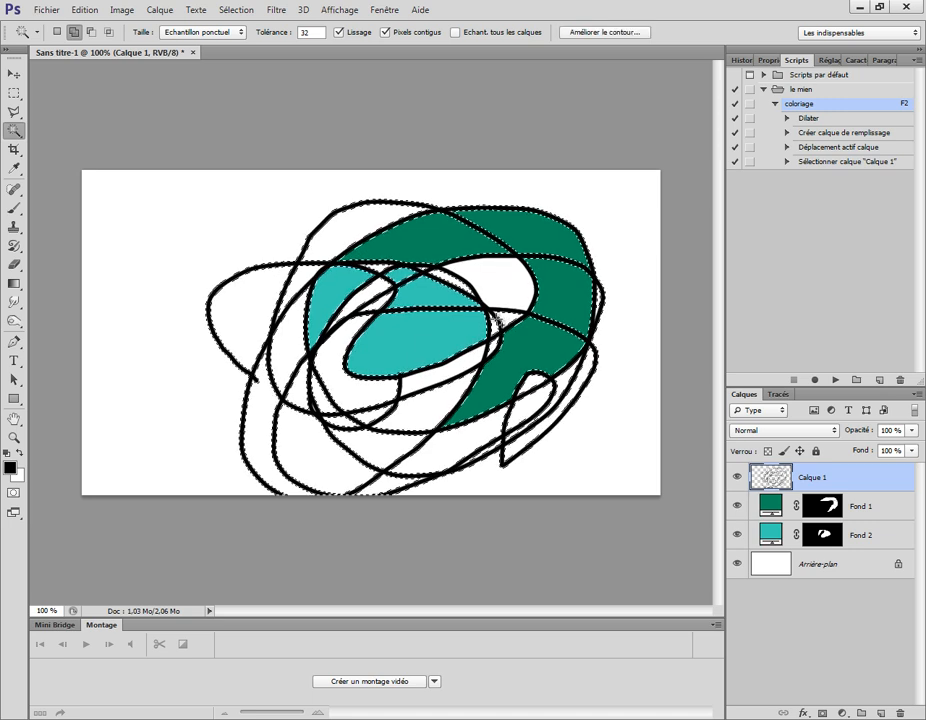
left_click(515, 313, "alt")
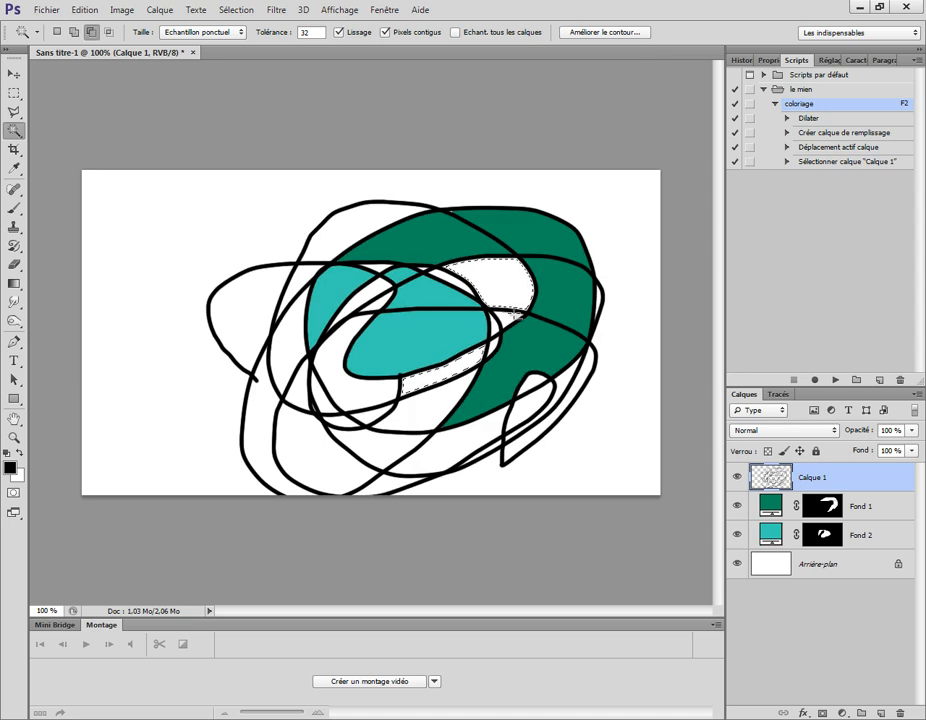
key("shift")
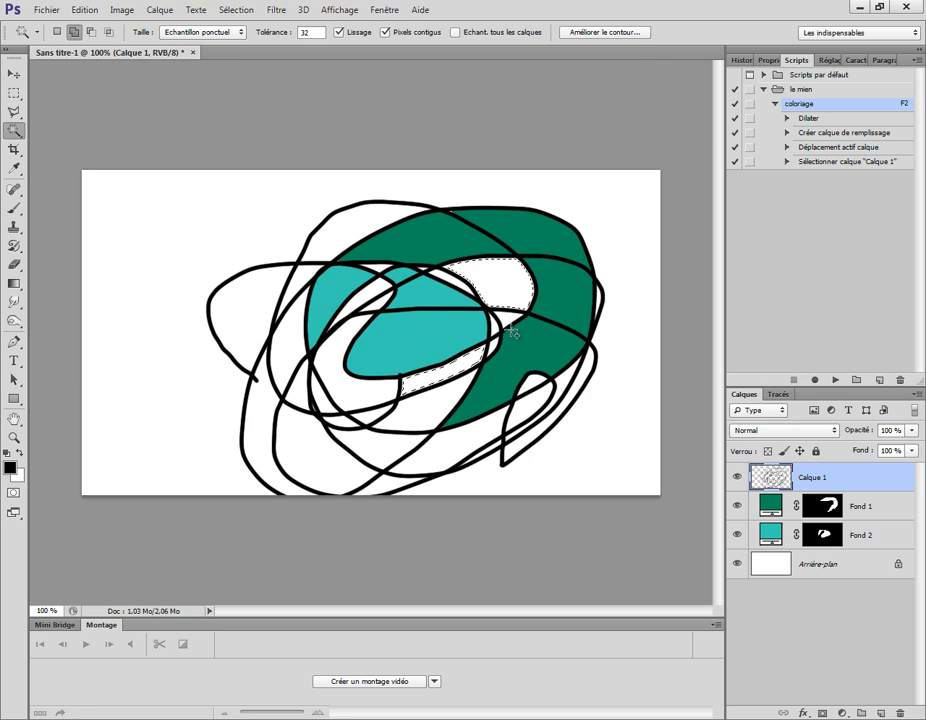
key("F2")
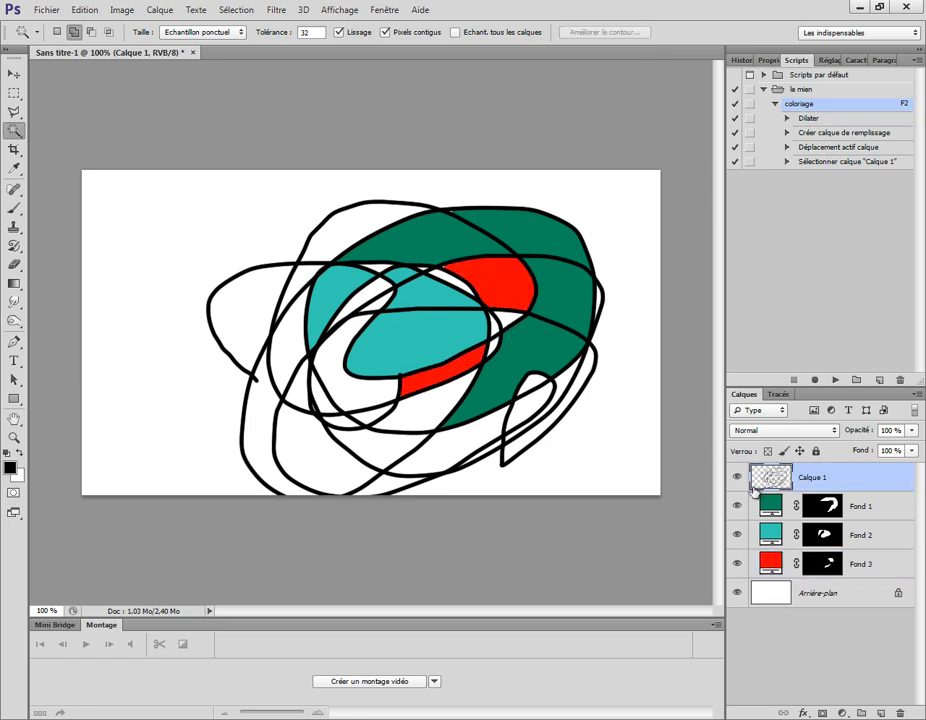
Move the Fond 3 layer above Fond 1, hide Fond 1 and Fond 2, and briefly hide Calque 1 to inspect the red fill alone
left_click_drag(868, 559, 866, 506)
left_click(737, 477)
left_click(737, 535)
left_click(737, 564)
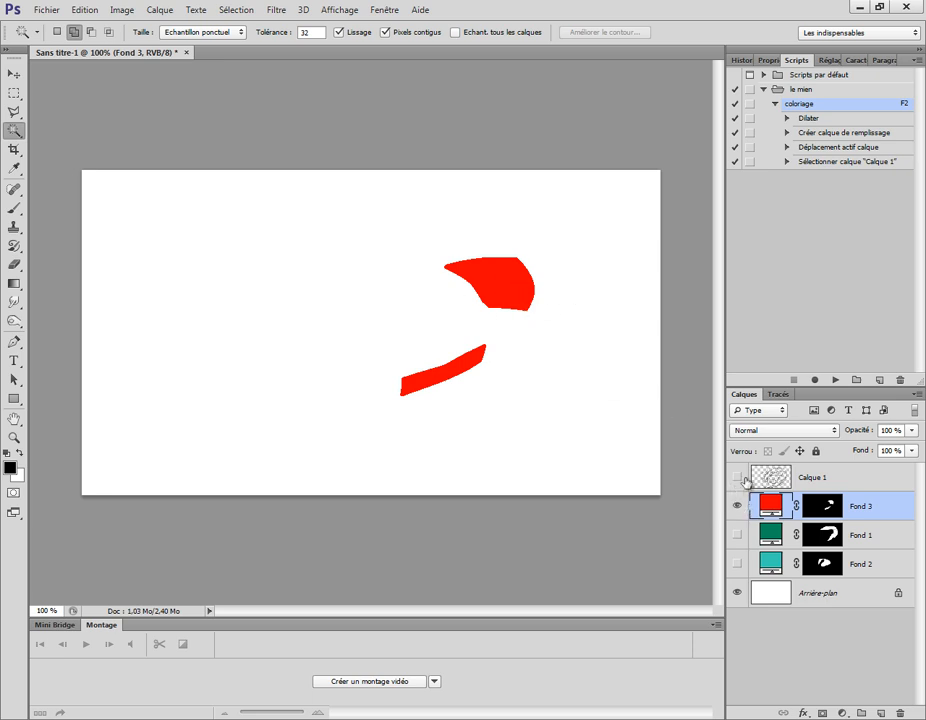
left_click(738, 478)
Try Magic Wand selections with additions and subtractions around the turquoise area's outlines on Calque 1, and run the coloriage action on them
left_click(765, 482)
left_click(336, 295)
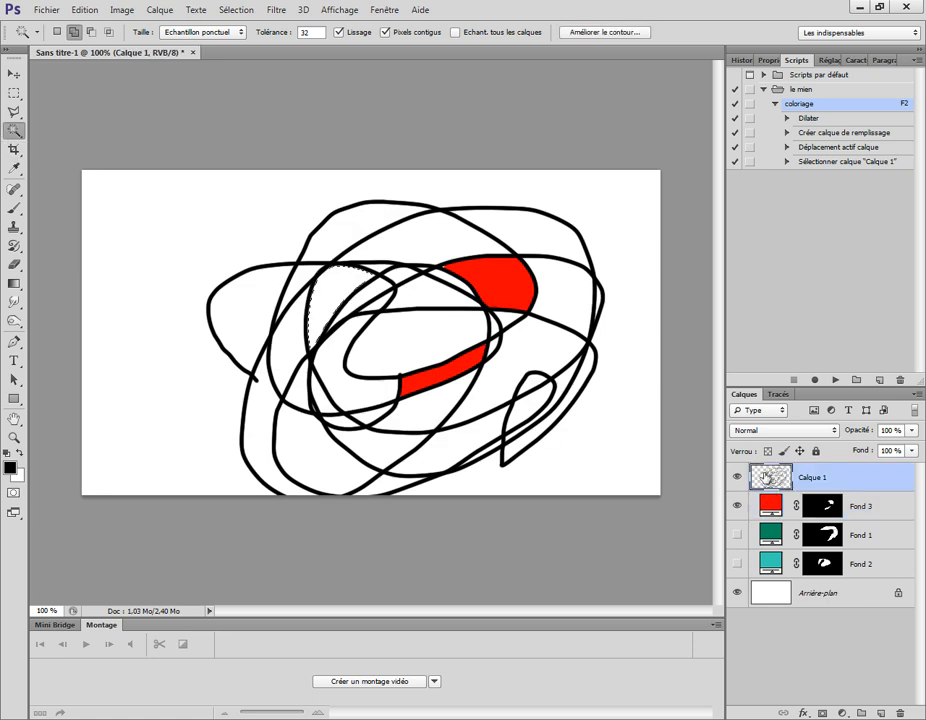
left_click(346, 345, "shift")
left_click(338, 353, "alt")
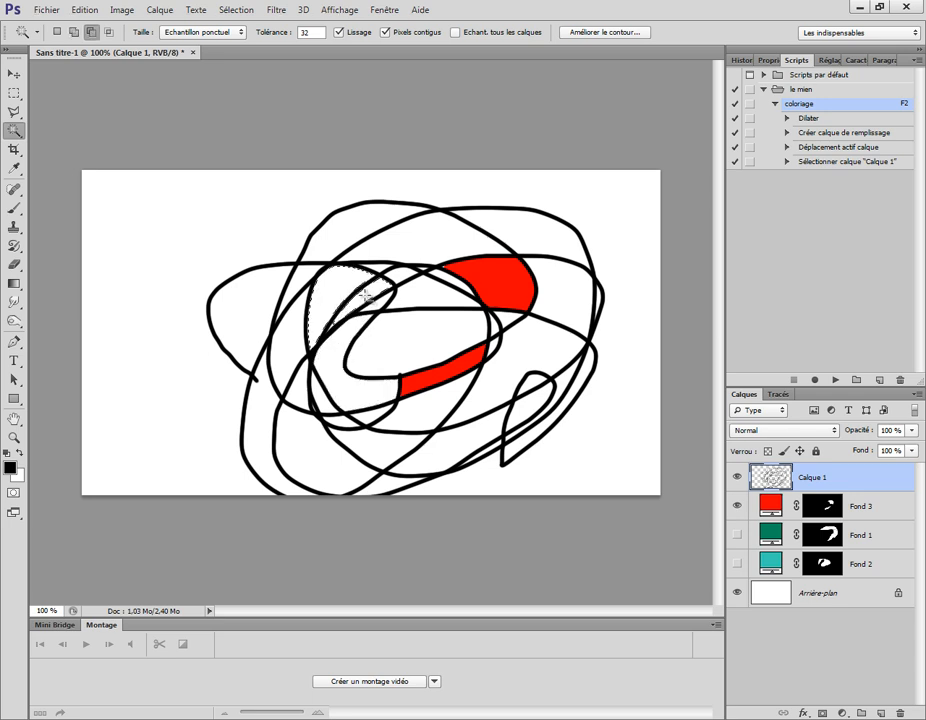
left_click(366, 296, "alt")
left_click(477, 276)
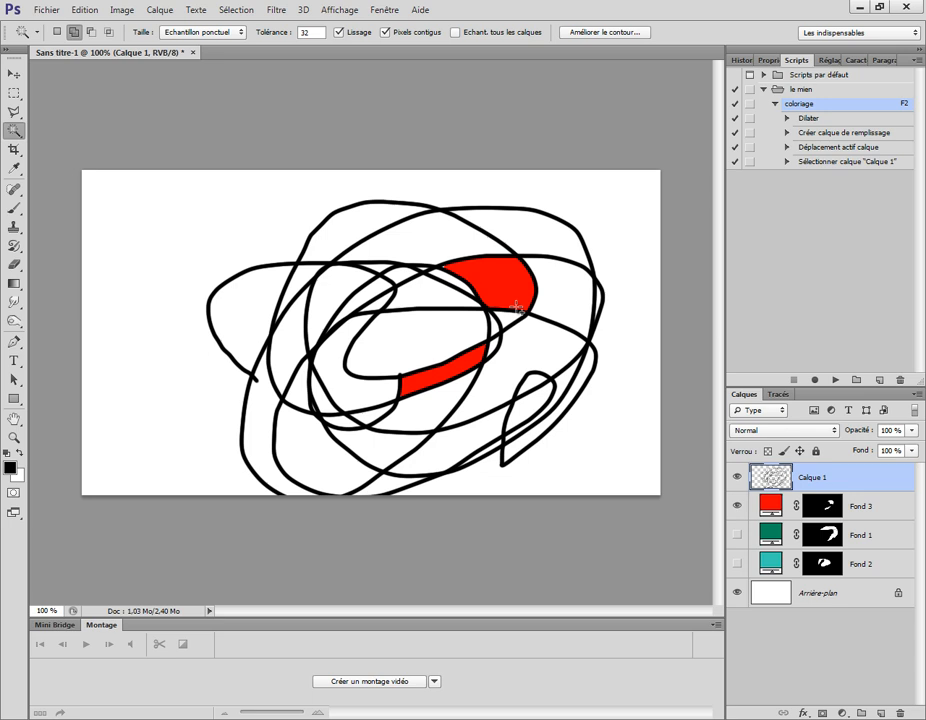
key("F2")
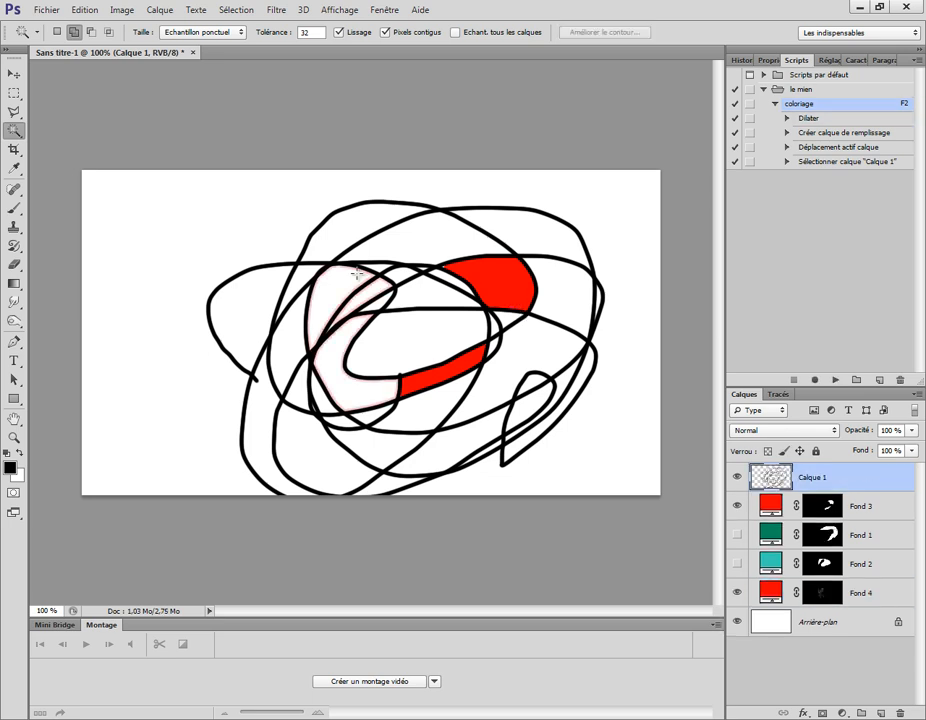
Delete the Fond 4 layer, make Fond 1 and Fond 2 visible again and reselect Calque 1
left_click(856, 594)
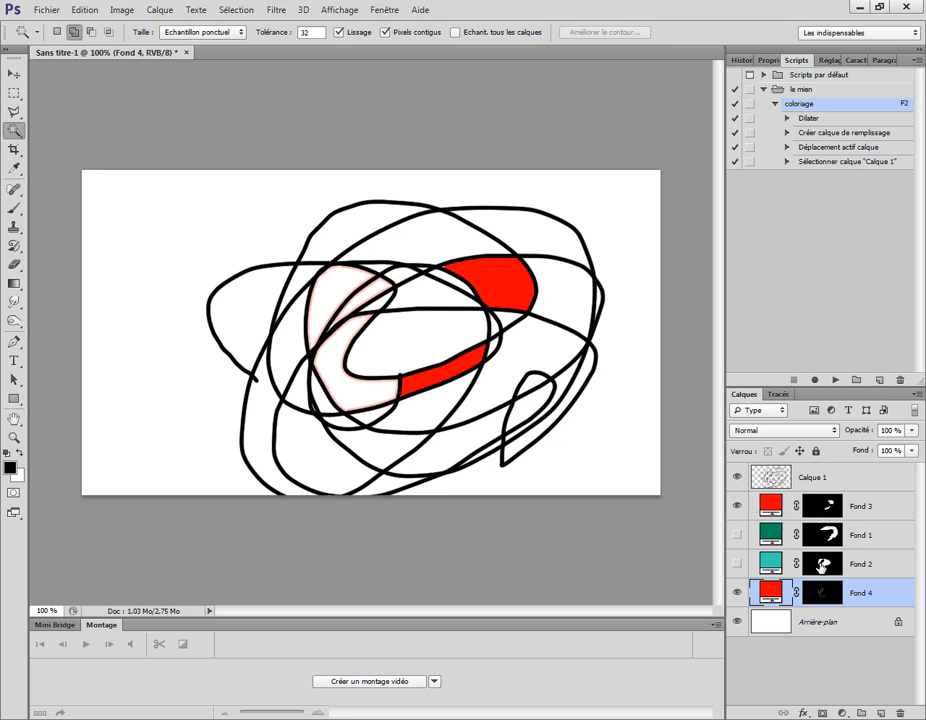
left_click_drag(875, 594, 900, 714)
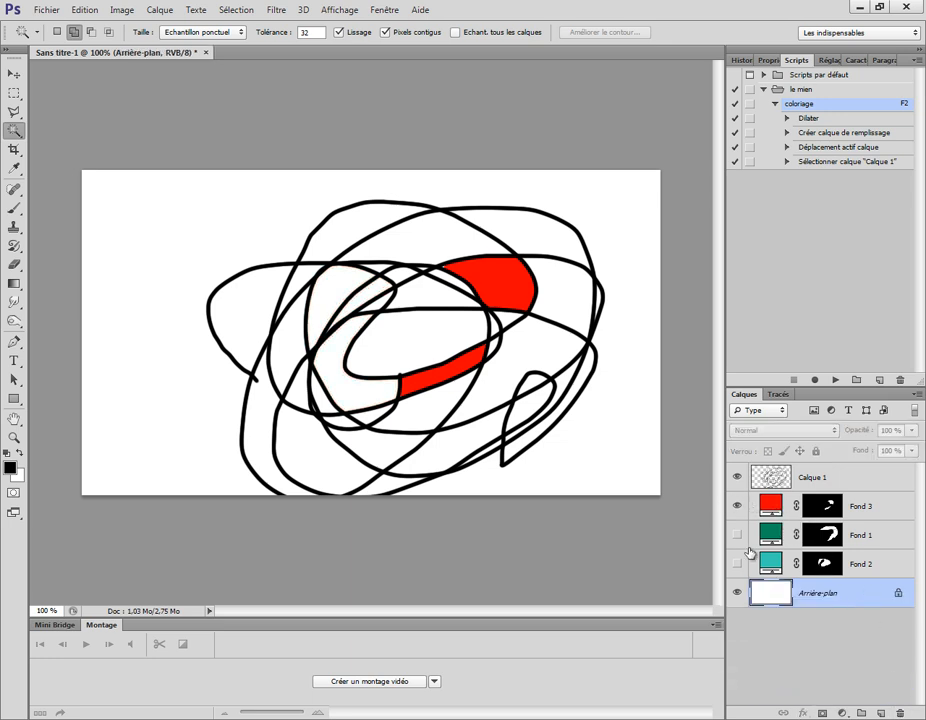
left_click_drag(740, 563, 740, 535)
left_click(858, 484)
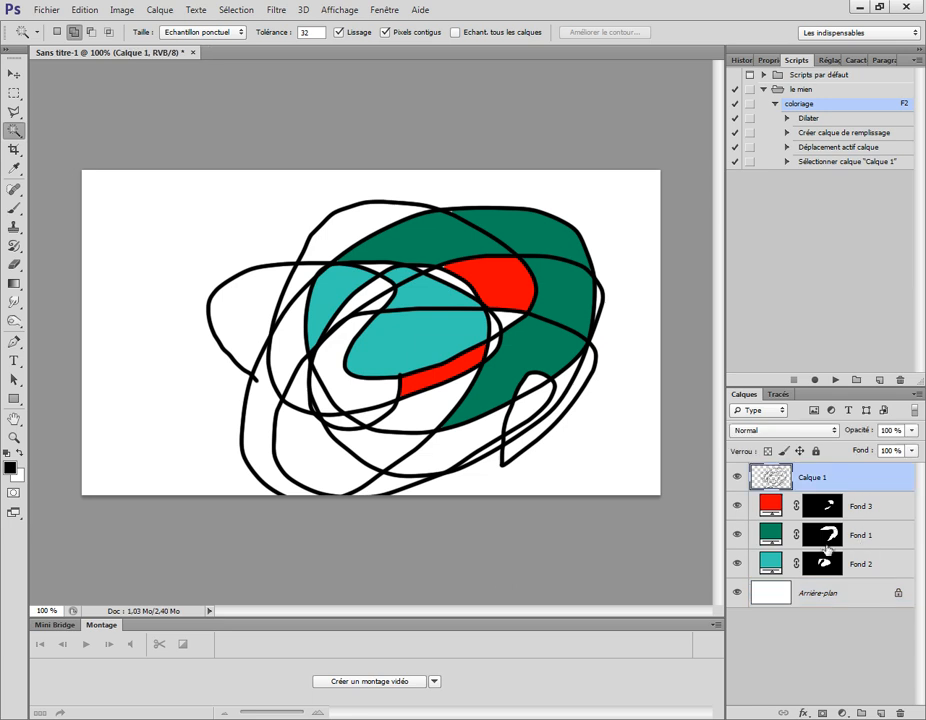
Create a video timeline in an enlarged timeline area and enable a Position keyframe for Calque 1 at frame 0
left_click_drag(384, 619, 401, 430)
left_click(405, 581)
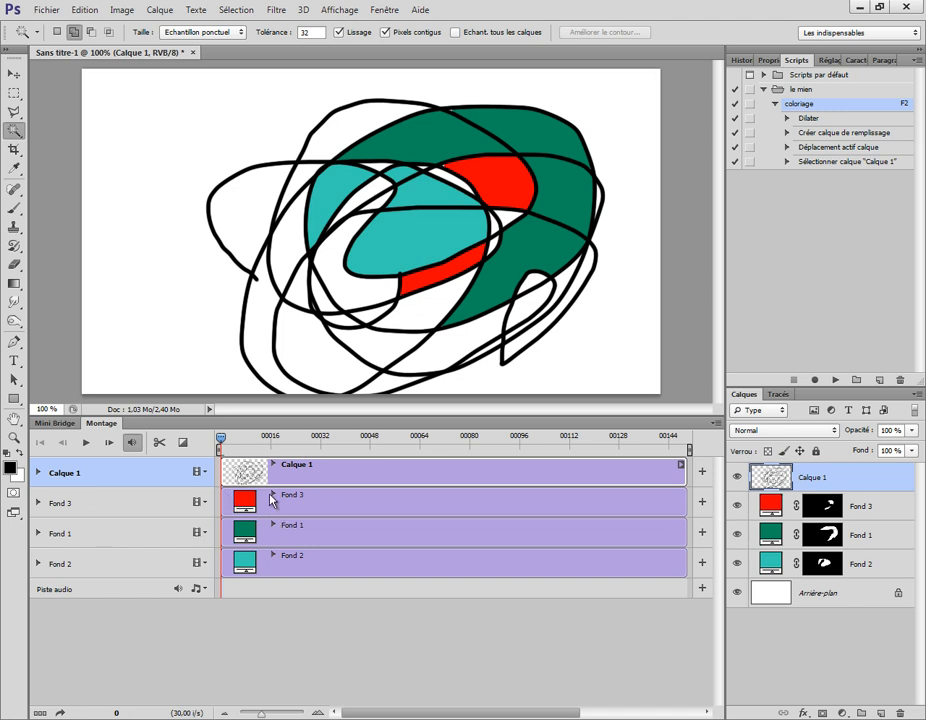
left_click_drag(221, 442, 200, 444)
left_click(37, 473)
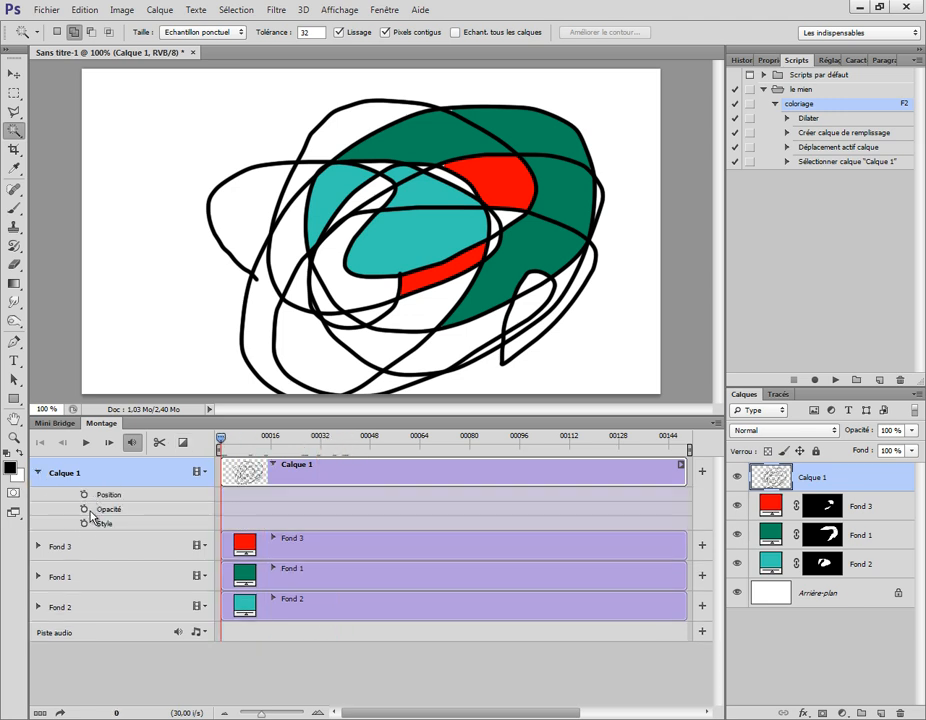
left_click(85, 495)
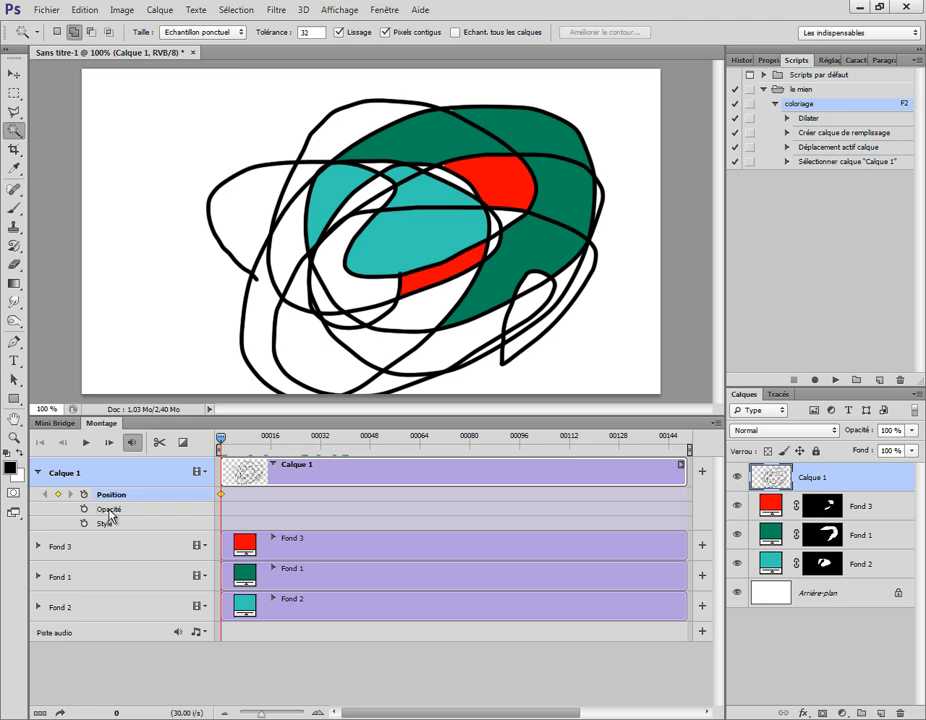
Animate the line drawing alone by shifting it up and to the left at frame 23
left_click_drag(222, 441, 292, 440)
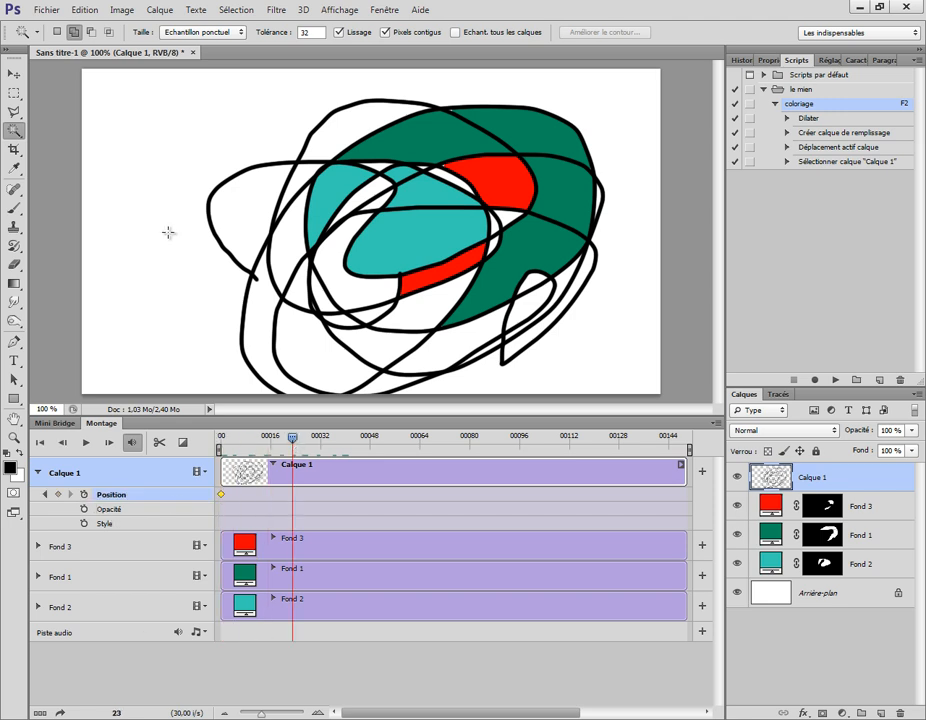
left_click(14, 74)
left_click_drag(340, 180, 256, 162)
mouse_move(295, 441)
left_mouse_down()
mouse_move(220, 440)
mouse_move(293, 440)
left_mouse_up()
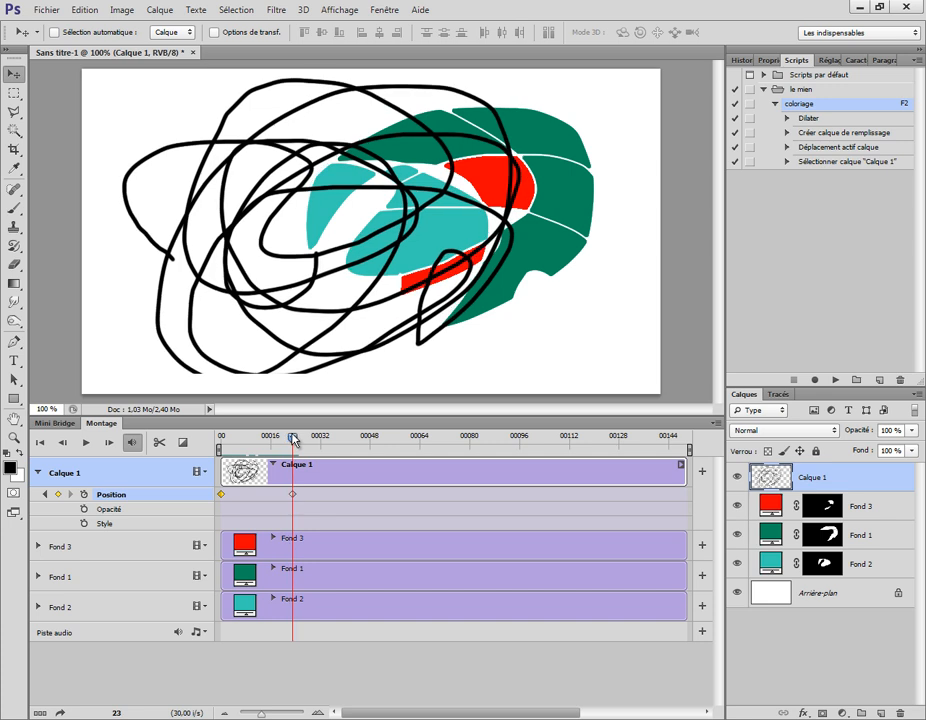
Scale the line drawing to about 80% width and 86% height at frame 23 with Free Transform, and scrub to check the animation
key("ctrl+t")
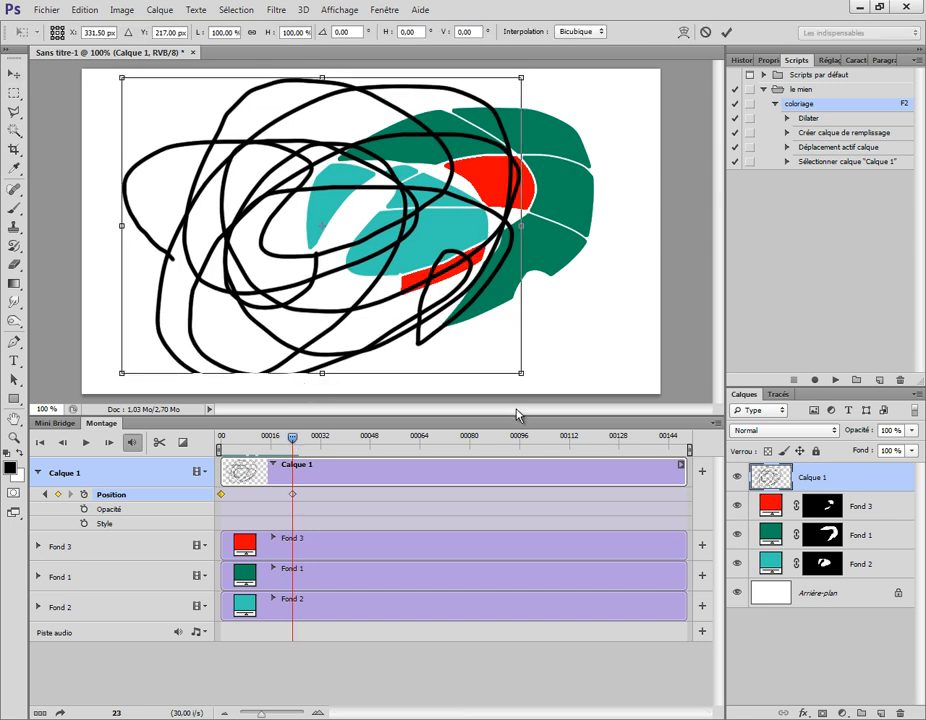
left_click_drag(529, 378, 449, 335)
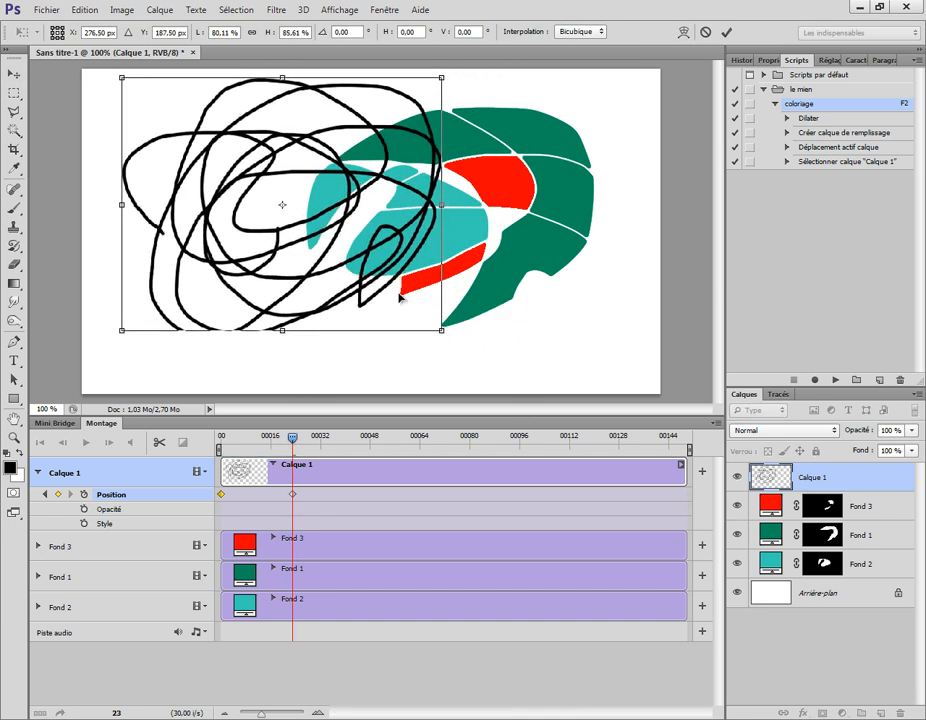
key("Return")
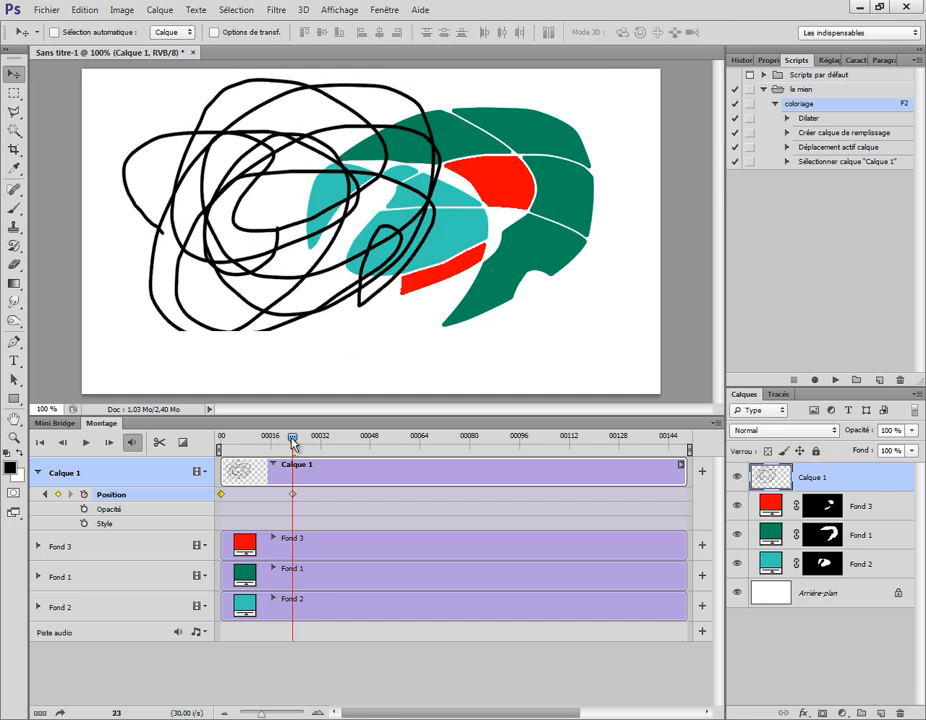
mouse_move(293, 444)
left_mouse_down()
mouse_move(217, 440)
mouse_move(291, 440)
left_mouse_up()
Revert the document to the Activer le chronomètre history state, undoing the move and the transform, and collapse the Calque 1 track
left_click(742, 60)
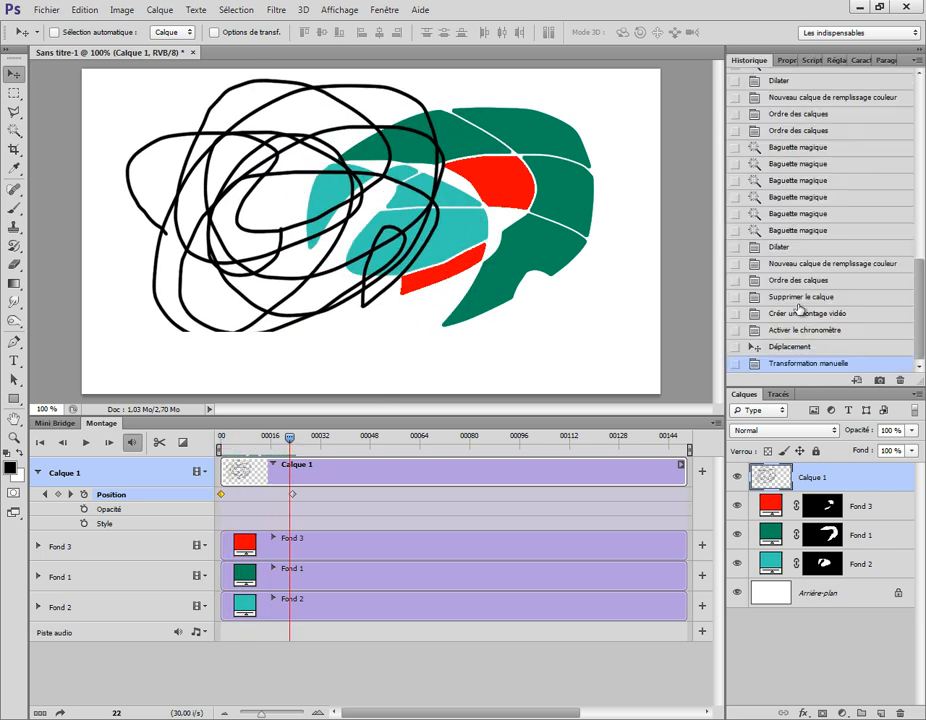
left_click(805, 333)
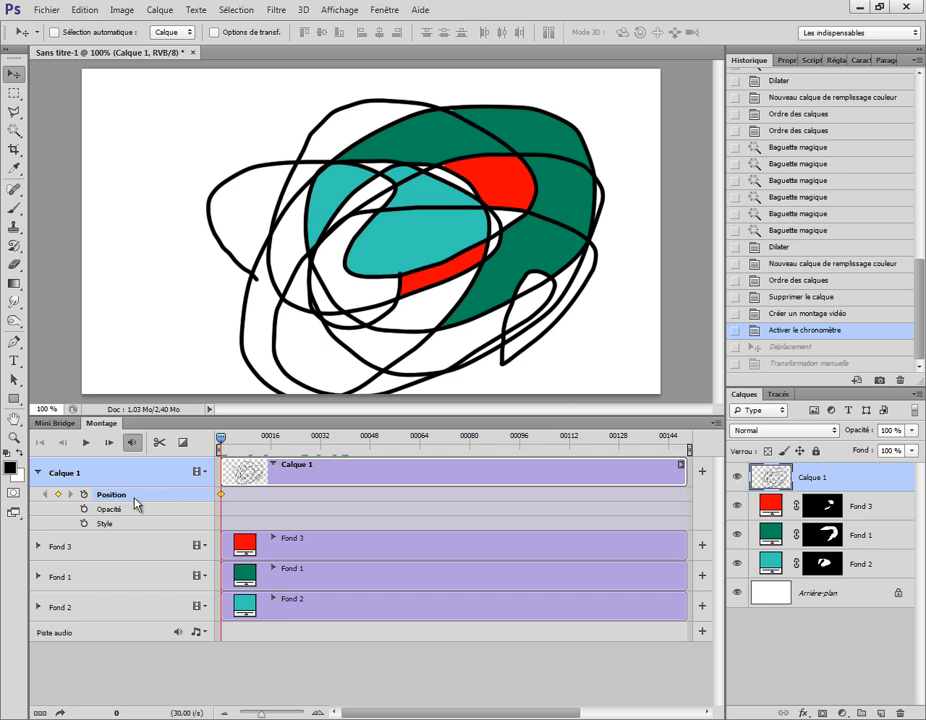
left_click(39, 472)
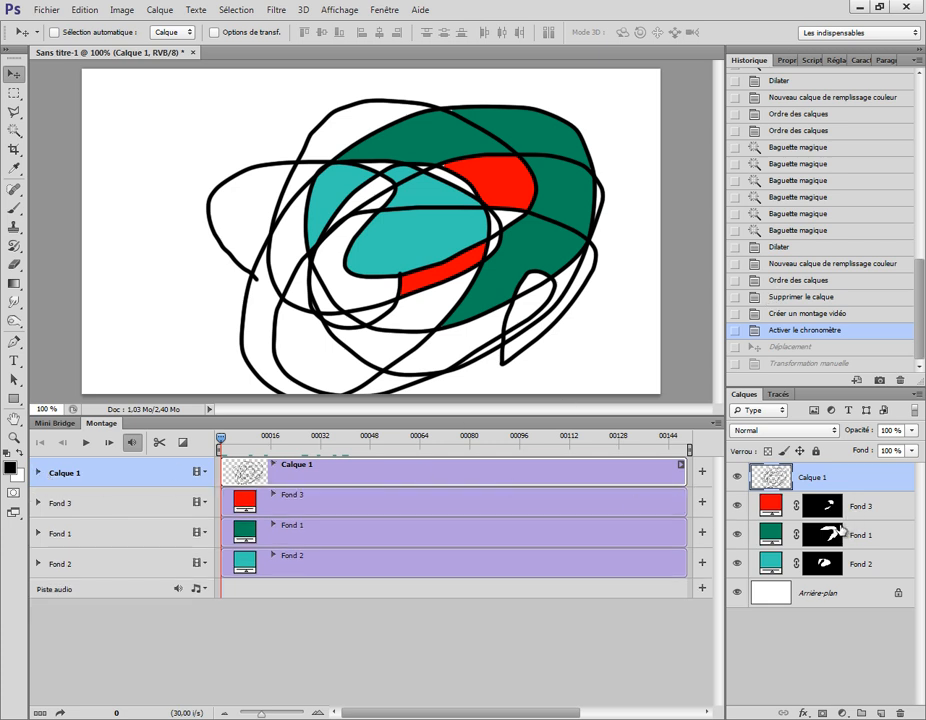
Convert Calque 1 and the three Fond layers together into a single smart object
left_click(880, 568, "shift")
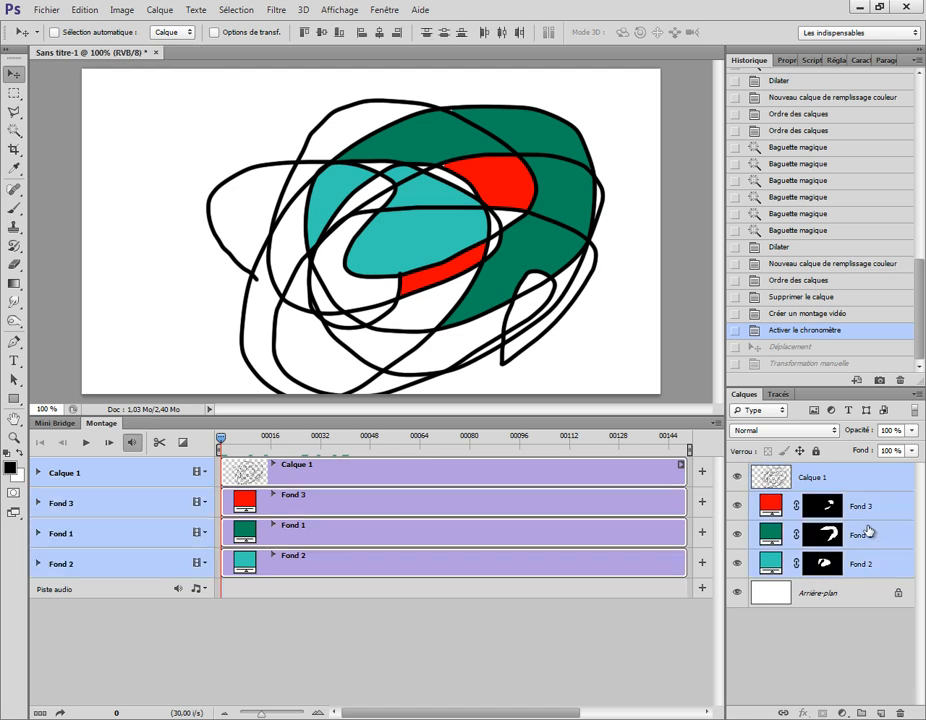
right_click(870, 535)
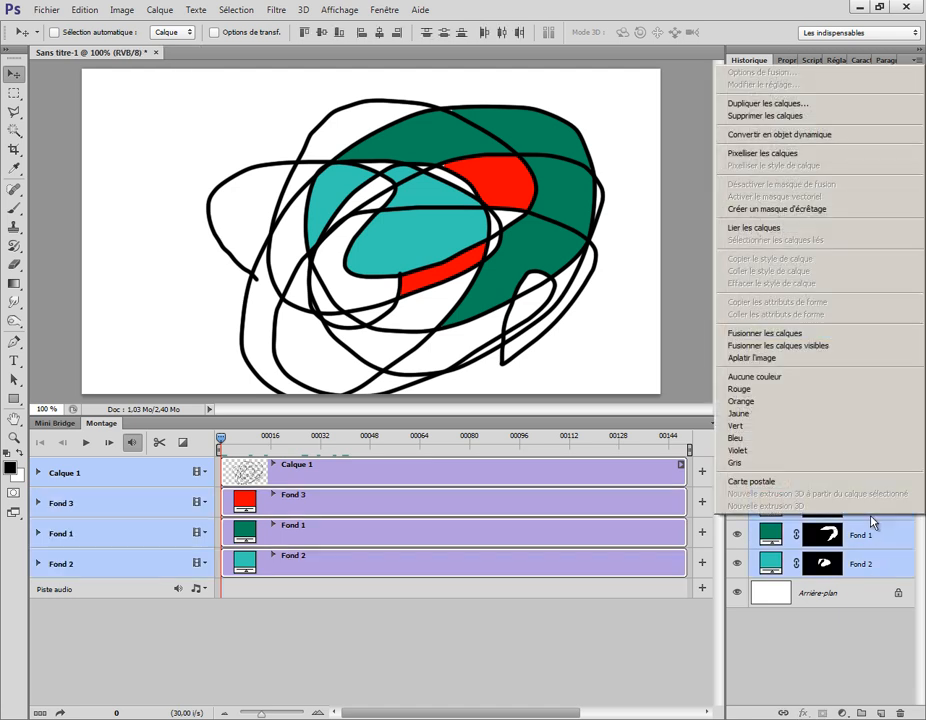
left_click(805, 145)
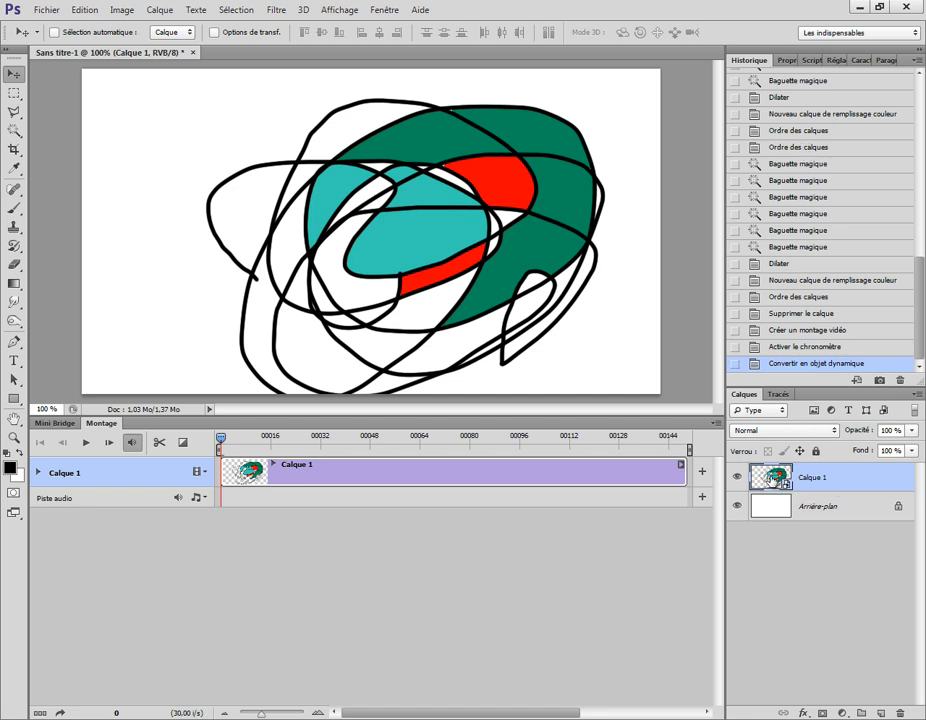
Animate the smart object with Transformation keyframes at frames 0 and 17, scaling it down and moving it toward the right side at frame 17
left_click(39, 473)
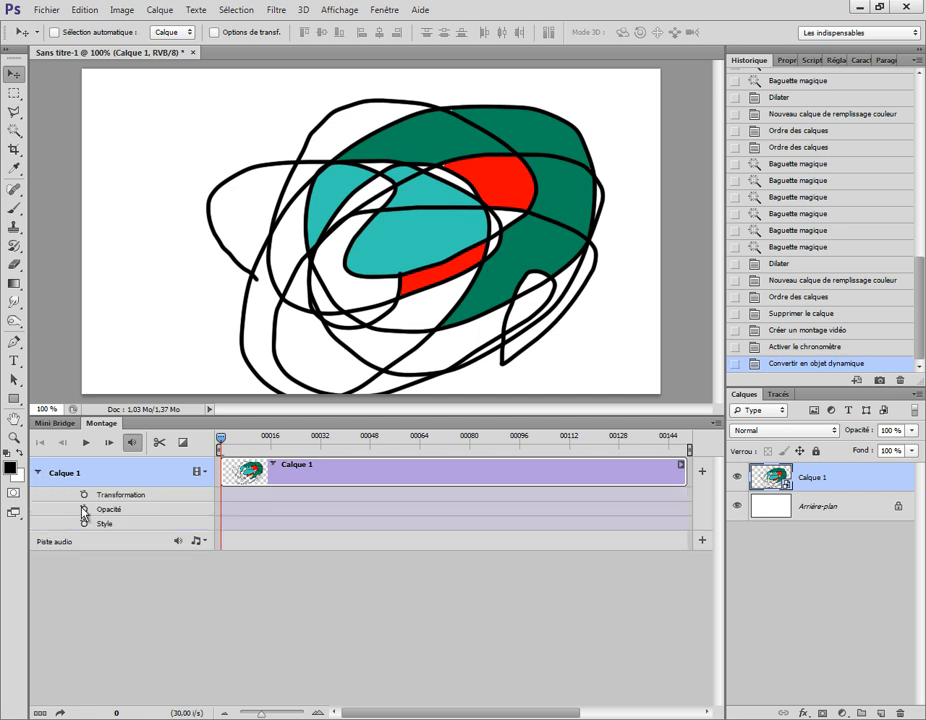
left_click(85, 496)
left_click(273, 447)
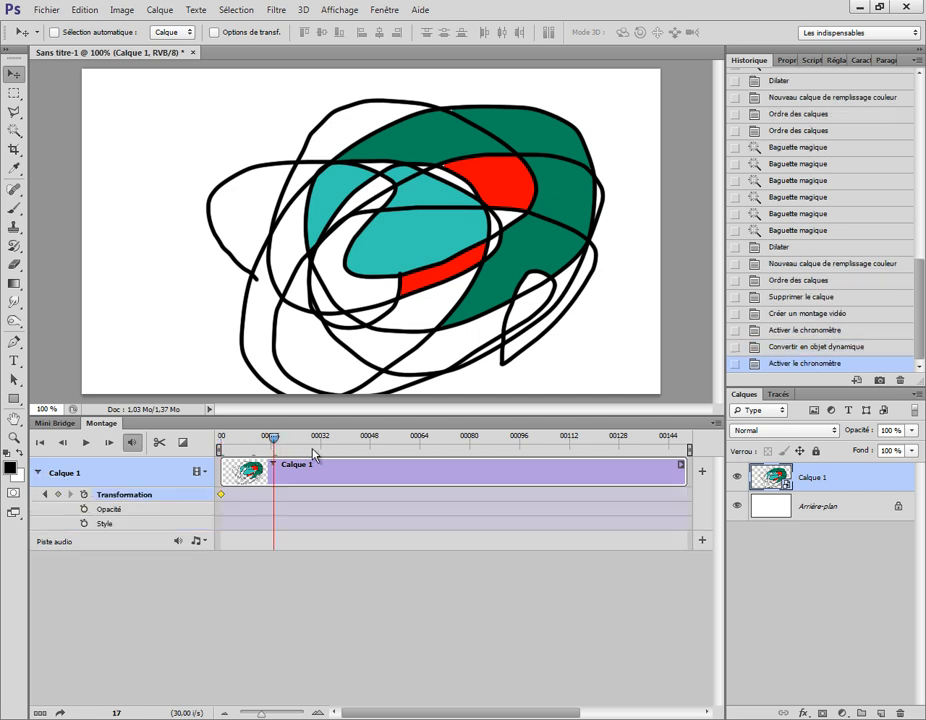
key("ctrl+t")
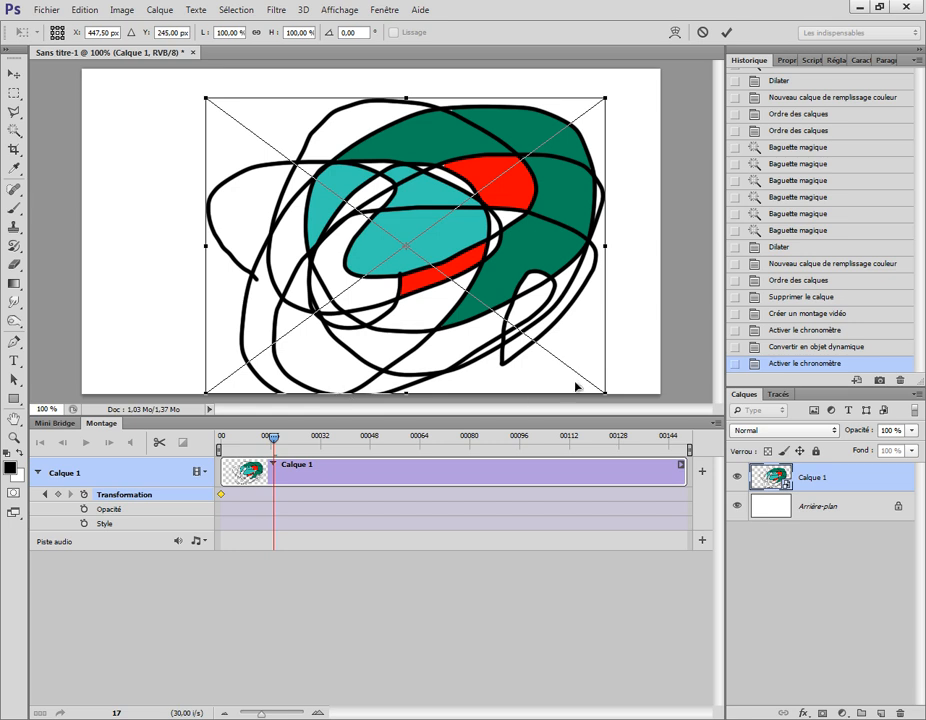
left_click_drag(609, 397, 466, 292)
left_click_drag(395, 168, 538, 224)
key("Return")
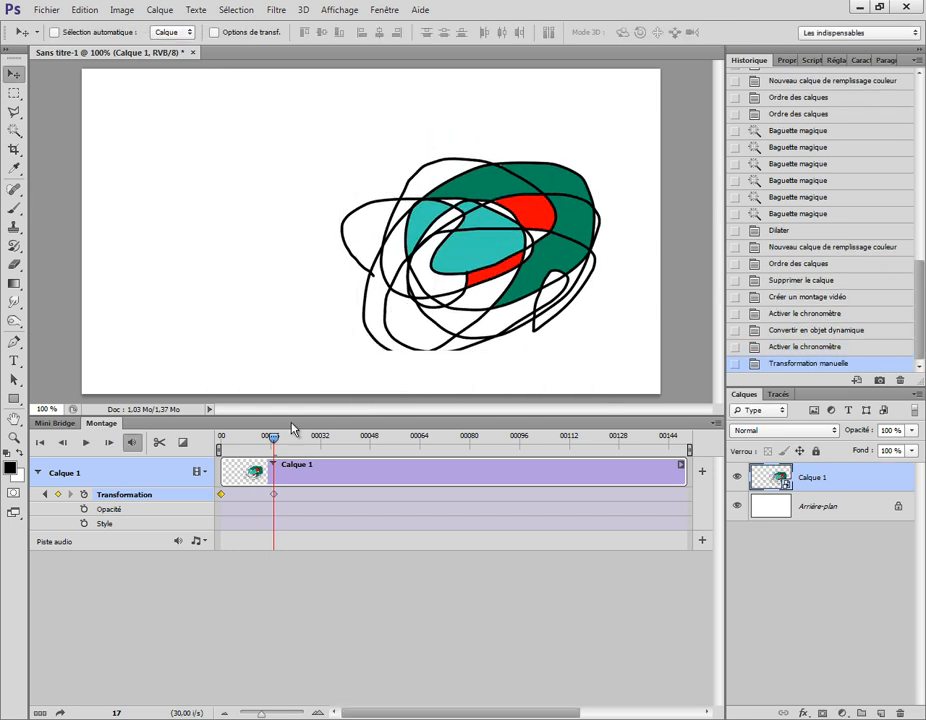
mouse_move(276, 441)
left_mouse_down()
mouse_move(220, 441)
mouse_move(273, 438)
left_mouse_up()
Add a layer mask to Calque 1 and unlink it from the layer
left_click(822, 713)
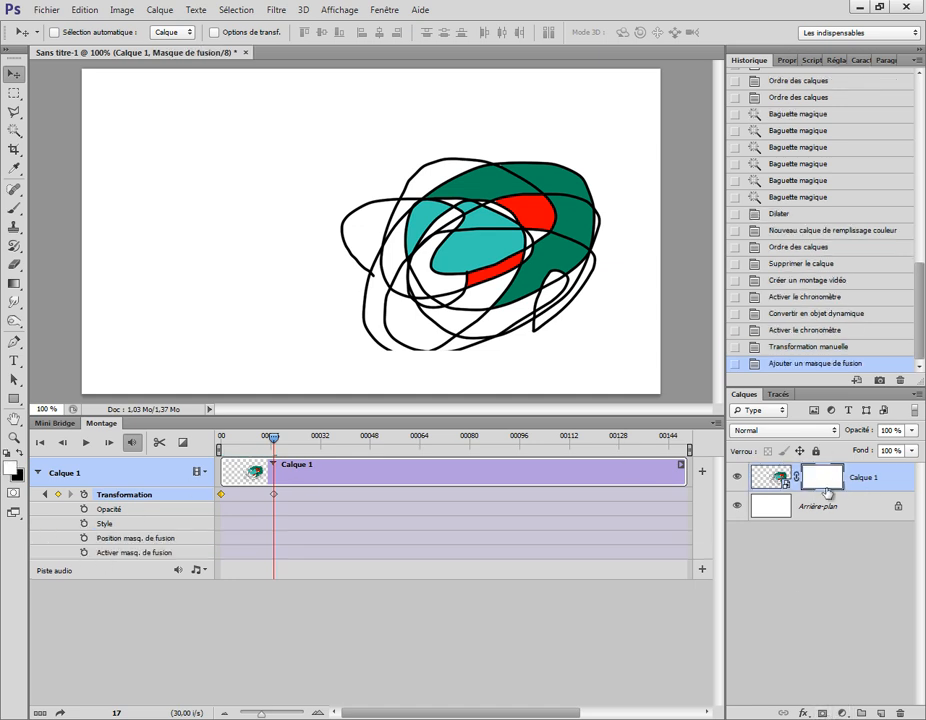
left_click(797, 478)
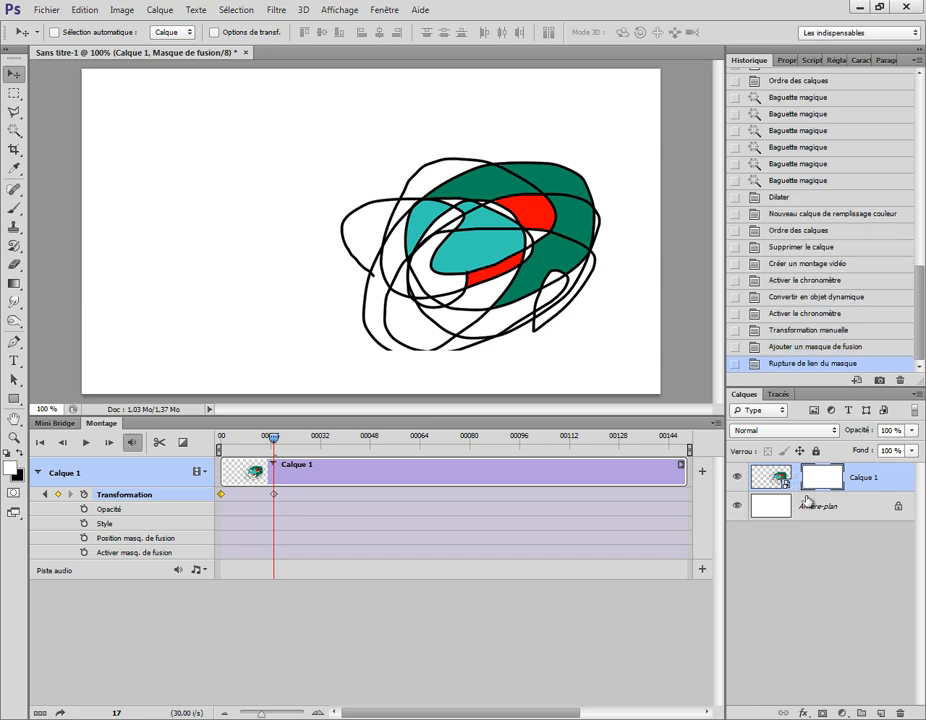
Paint a black rounded area over the drawing's left part on Calque 1's mask with a 116 px brush, and invert the mask
left_click(12, 208)
right_click(372, 266)
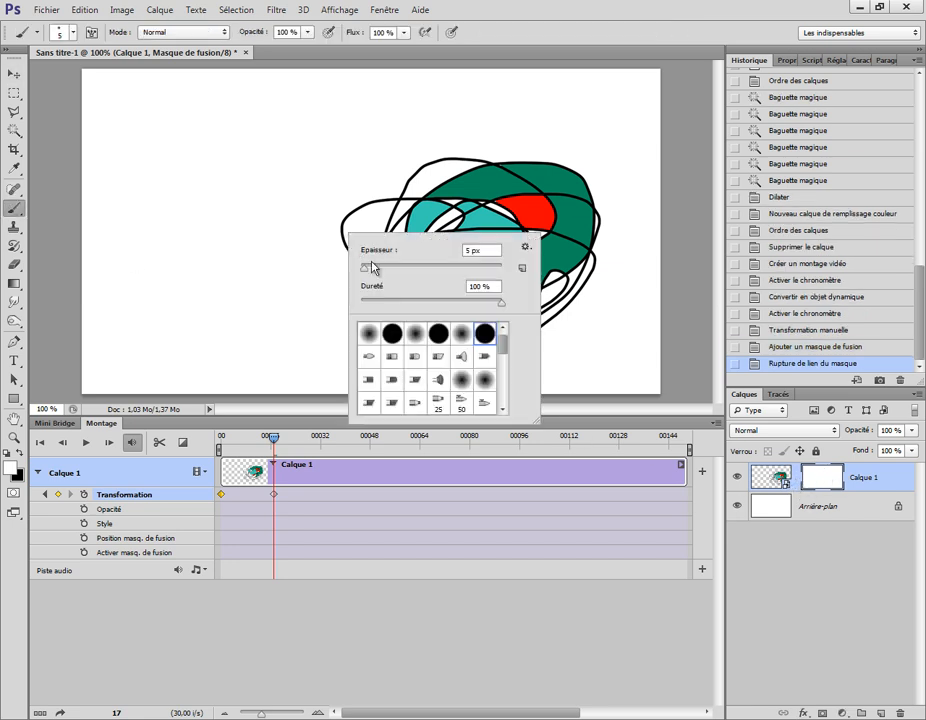
left_click(436, 267)
left_click(320, 225)
left_click_drag(386, 230, 341, 219)
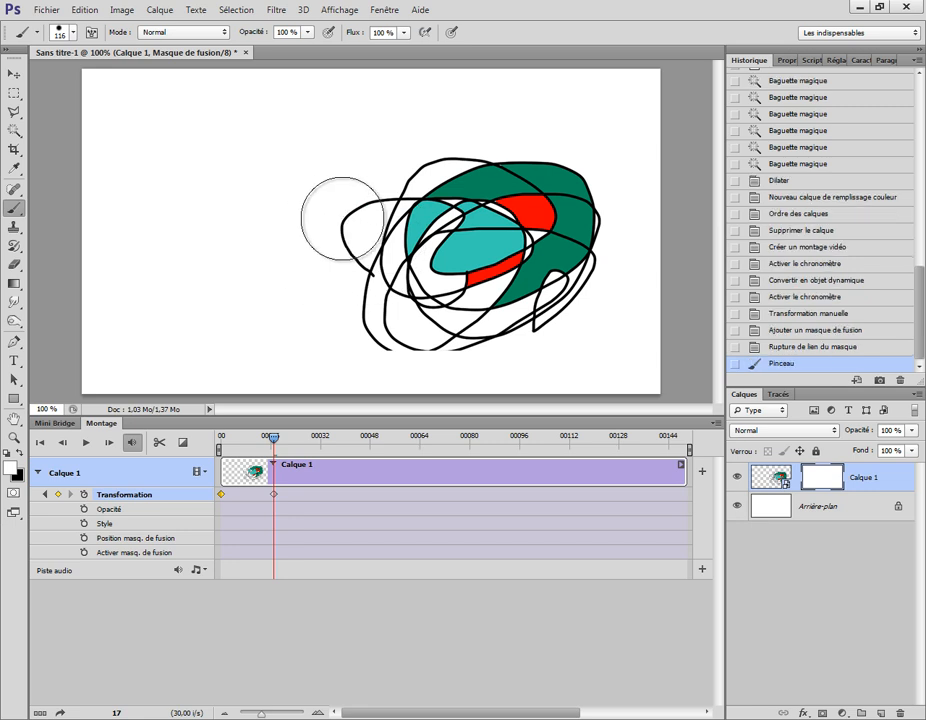
left_click(18, 453)
mouse_move(366, 287)
left_mouse_down()
mouse_move(406, 210)
mouse_move(374, 233)
left_mouse_up()
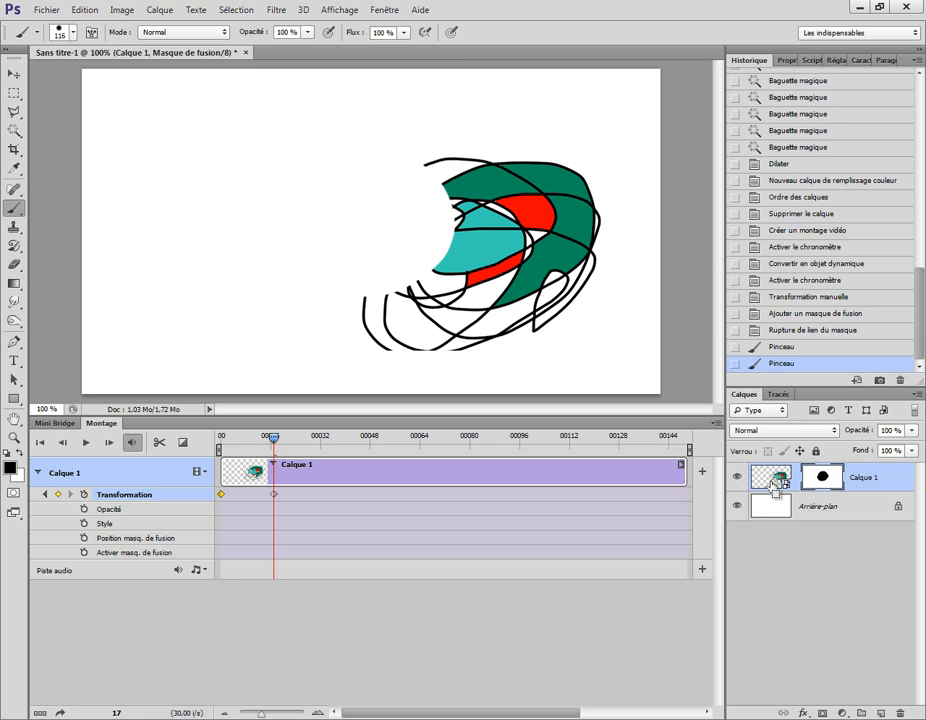
key("ctrl+i")
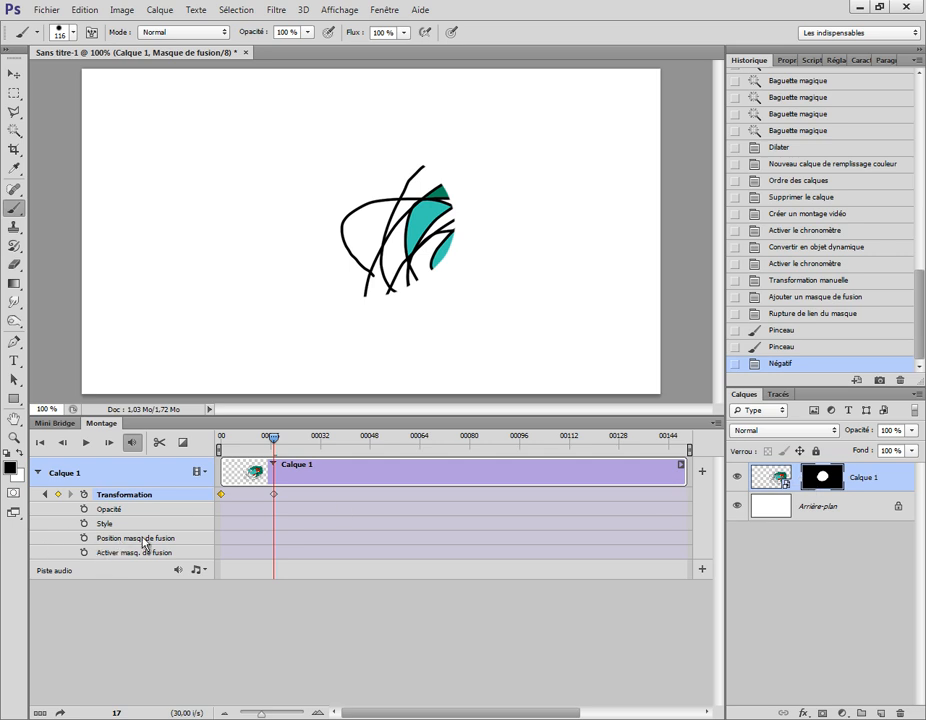
Animate the mask position with keyframes at frames 17 and 0, moving the mask toward the lower right at frame 17 and back toward the upper left at frame 0
left_click(84, 538)
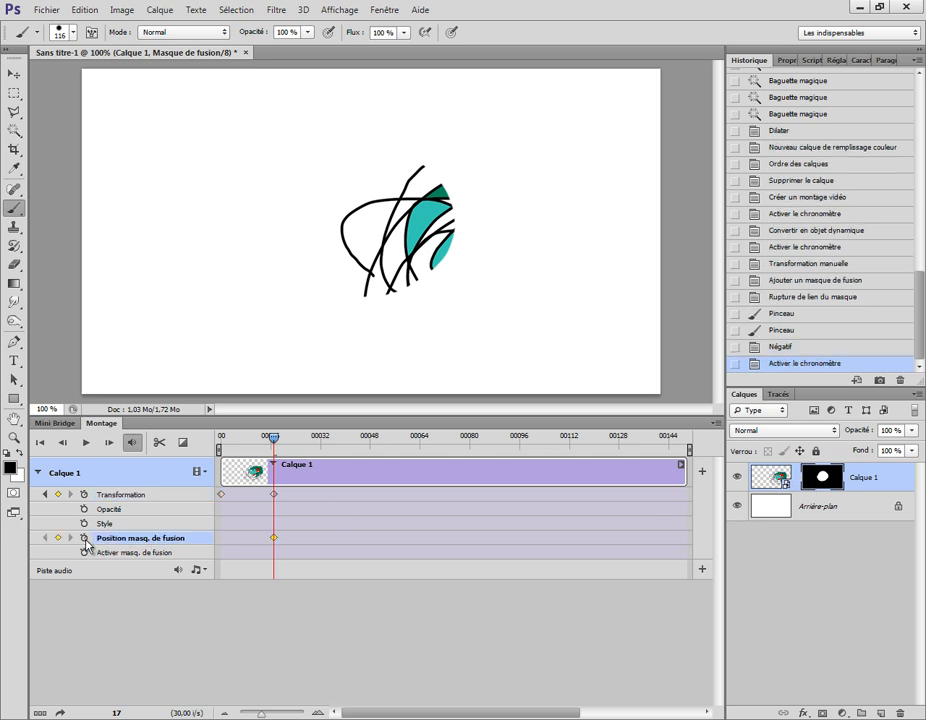
left_click(14, 74)
mouse_move(384, 234)
left_mouse_down()
mouse_move(388, 258)
mouse_move(510, 283)
left_mouse_up()
left_click_drag(277, 443, 220, 440)
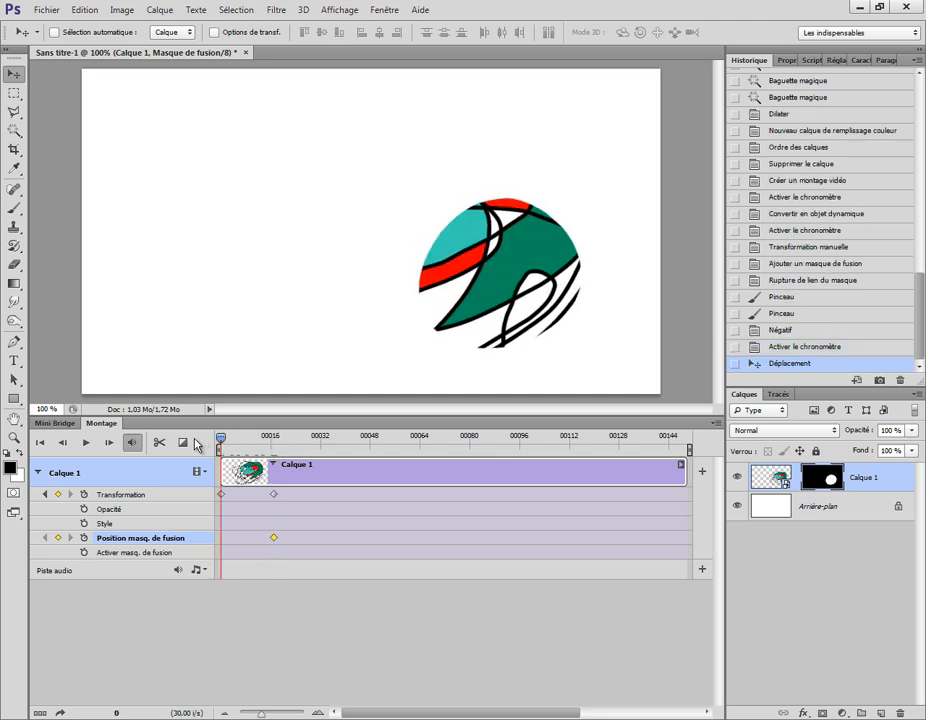
left_click_drag(484, 283, 358, 229)
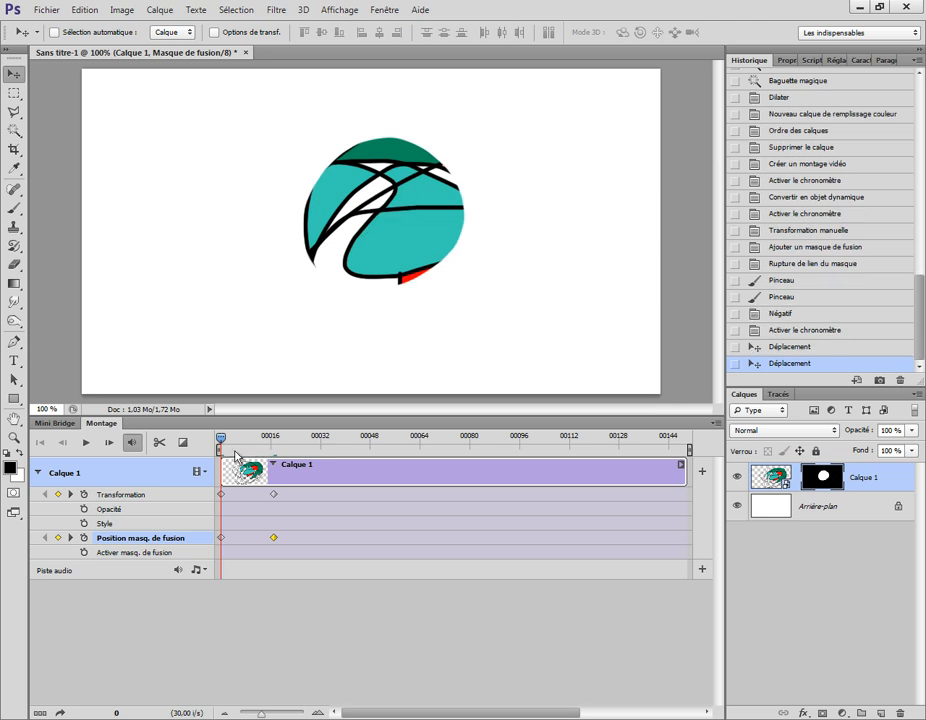
mouse_move(222, 441)
left_mouse_down()
mouse_move(284, 440)
mouse_move(214, 438)
left_mouse_up()
mouse_move(223, 440)
left_mouse_down()
mouse_move(269, 440)
mouse_move(222, 440)
left_mouse_up()
Convert the masked and animated Calque 1 into a smart object and preview its animation in the timeline
right_click(840, 481)
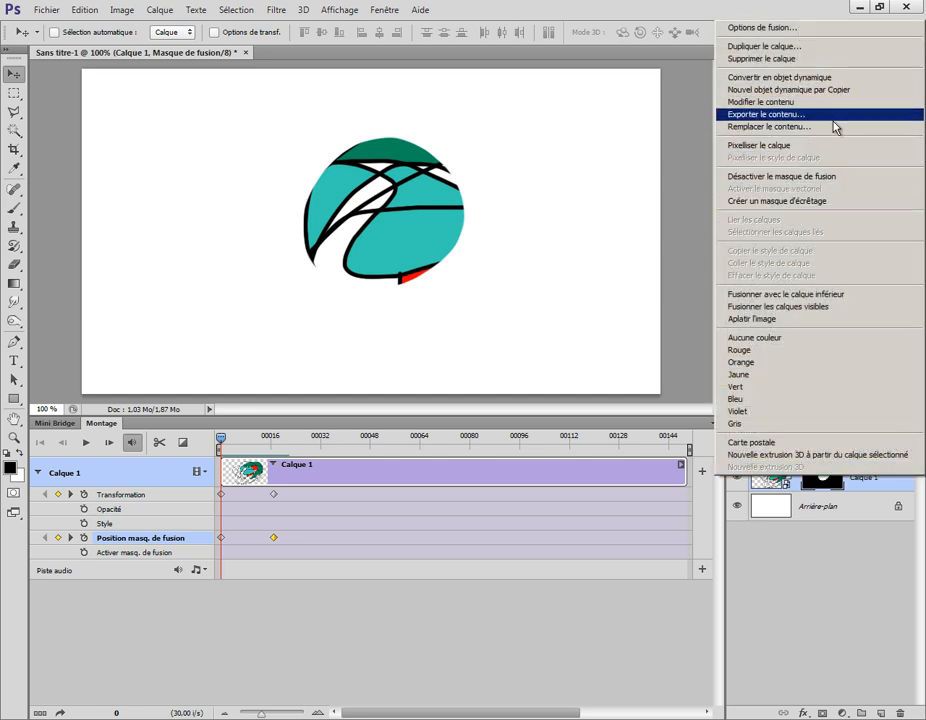
left_click(837, 80)
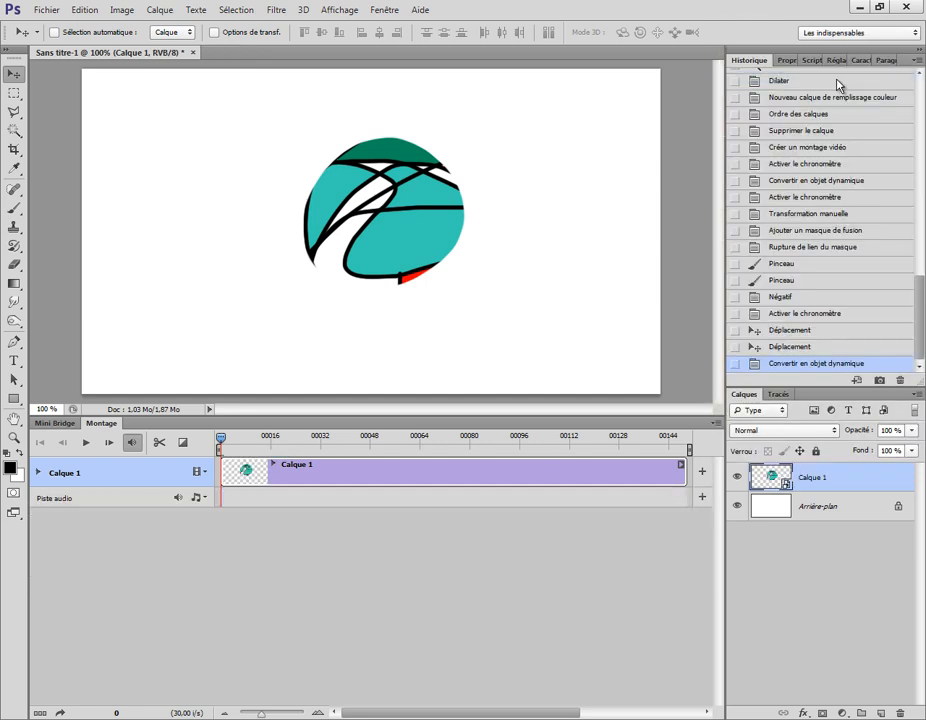
mouse_move(219, 447)
left_mouse_down()
mouse_move(271, 438)
mouse_move(219, 438)
left_mouse_up()
Open the contents of Calque 1's smart object, expand its track and preview the keyframed animation between frames 0 and 17
double_click(772, 478)
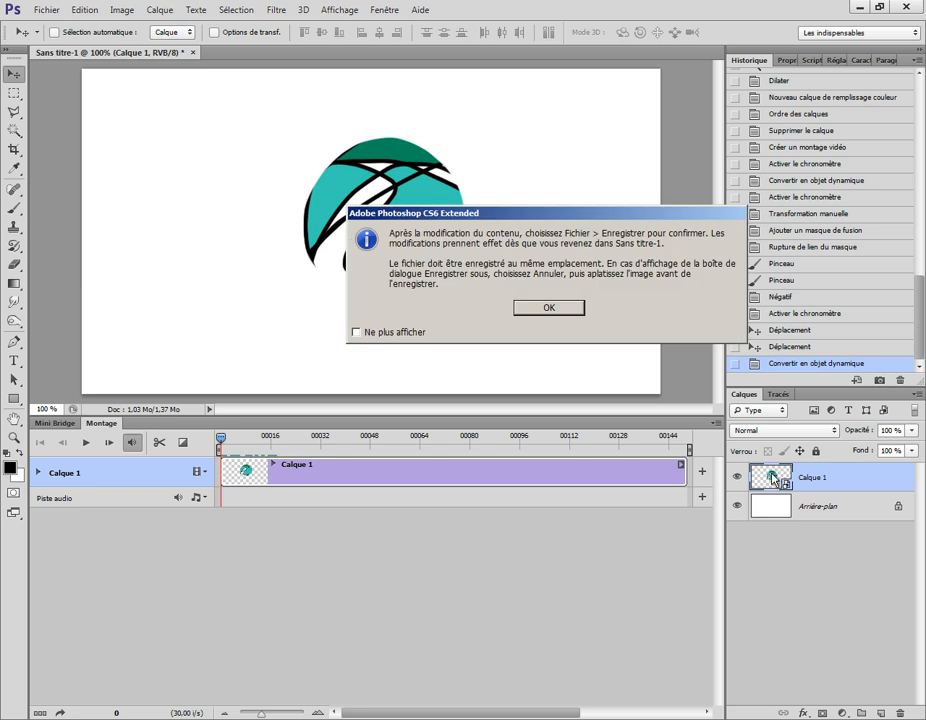
left_click(549, 308)
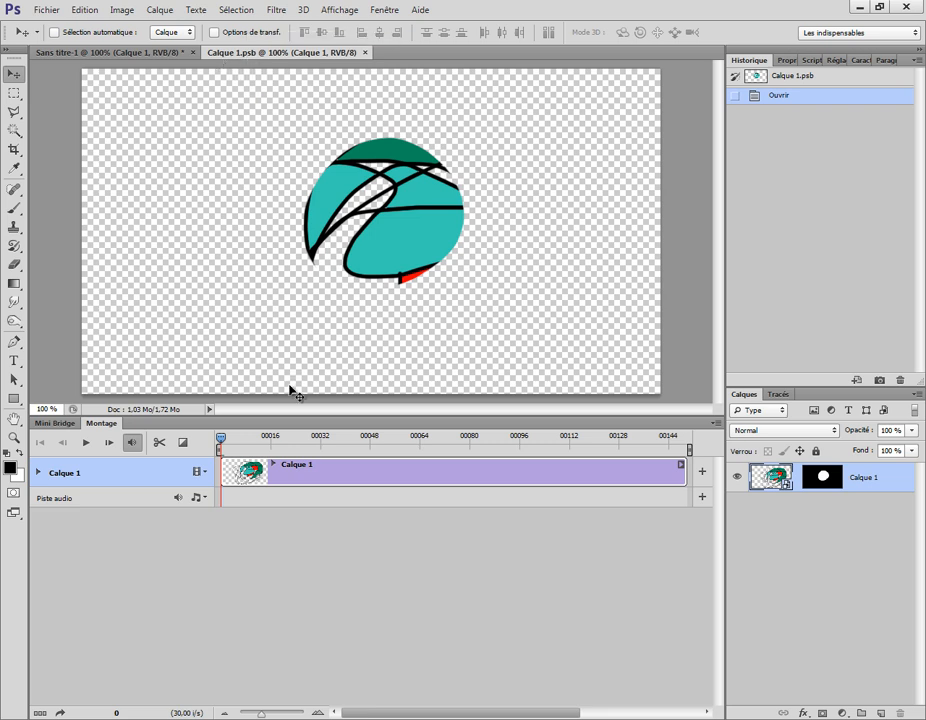
left_click(39, 473)
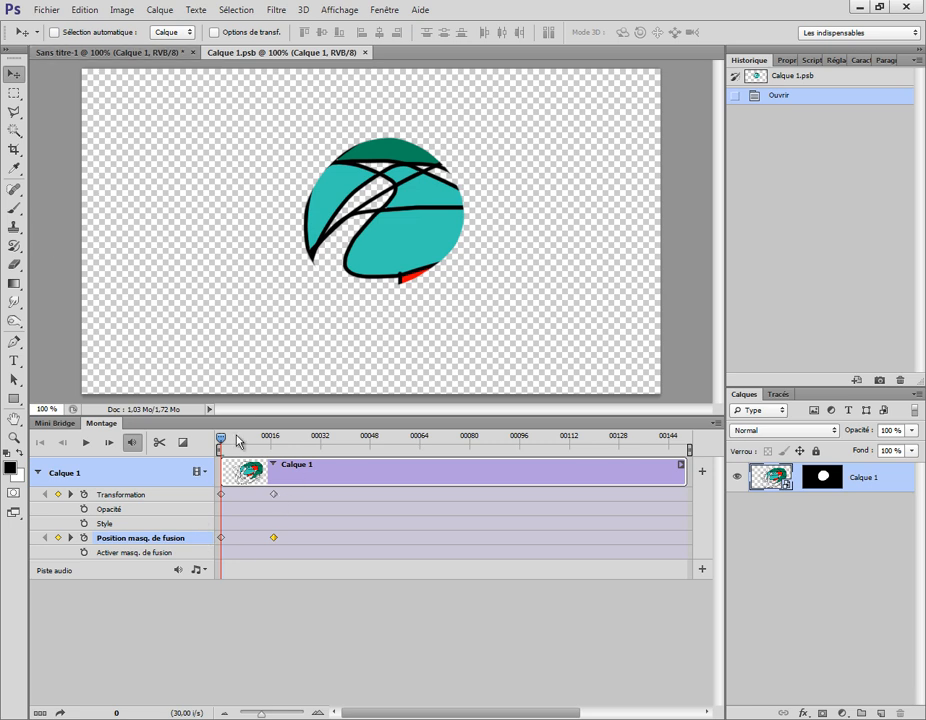
left_click_drag(223, 438, 265, 374)
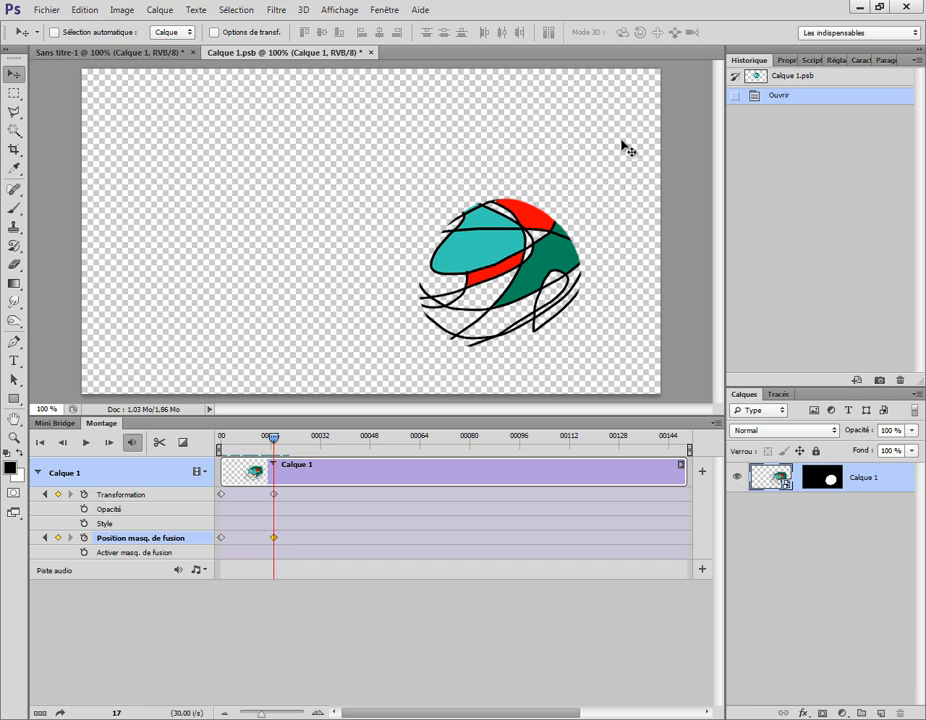
left_click_drag(271, 445, 221, 440)
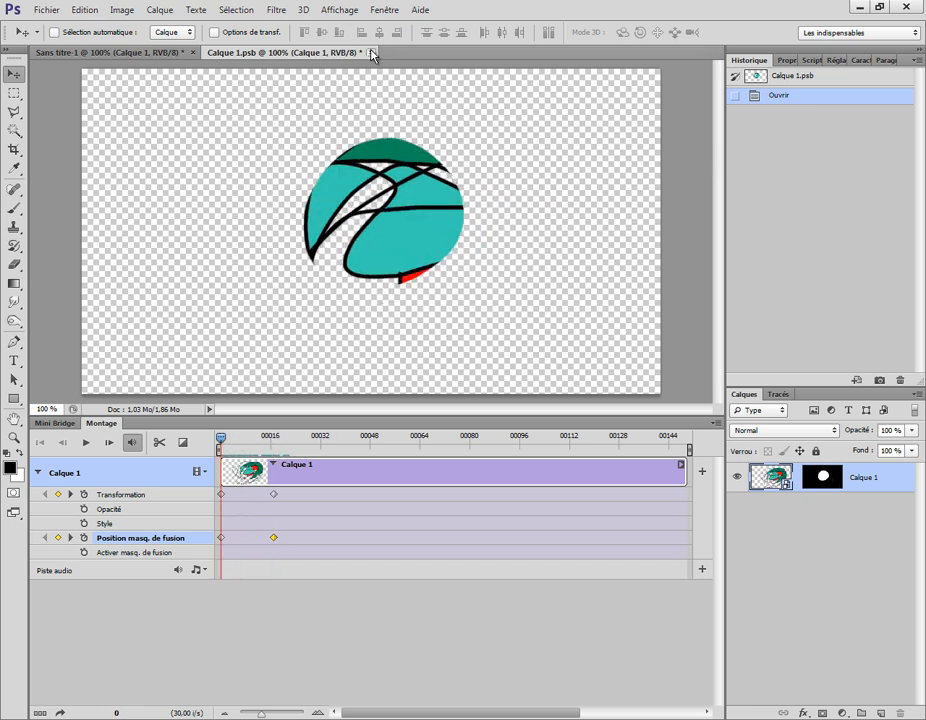
Close Calque 1.psb without saving its changes and preview the animation in Sans titre-1 up to frame 13
key("ctrl+q")
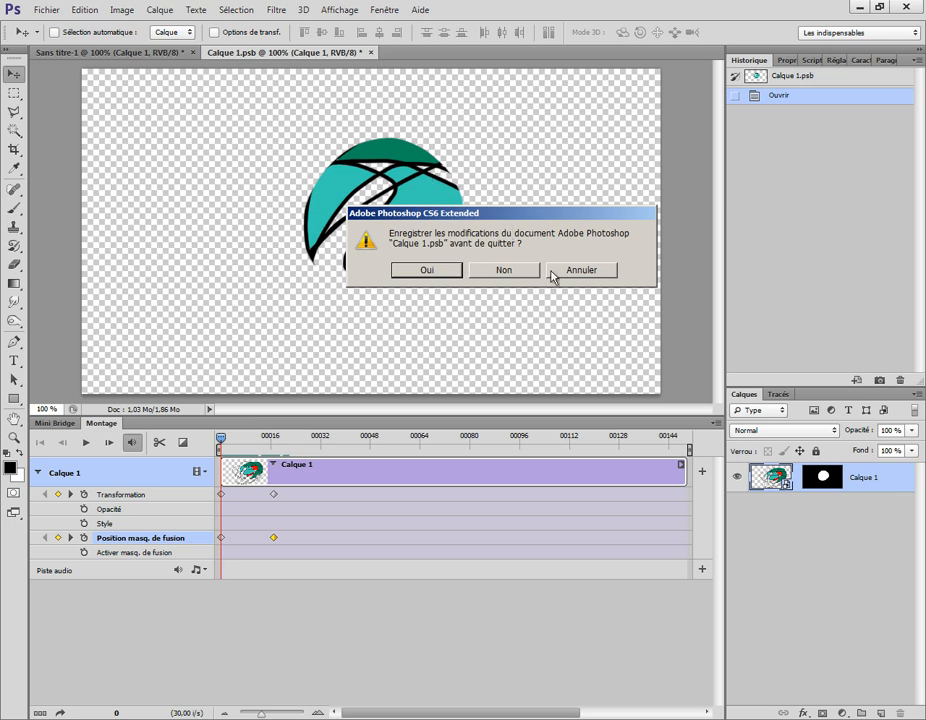
left_click(512, 272)
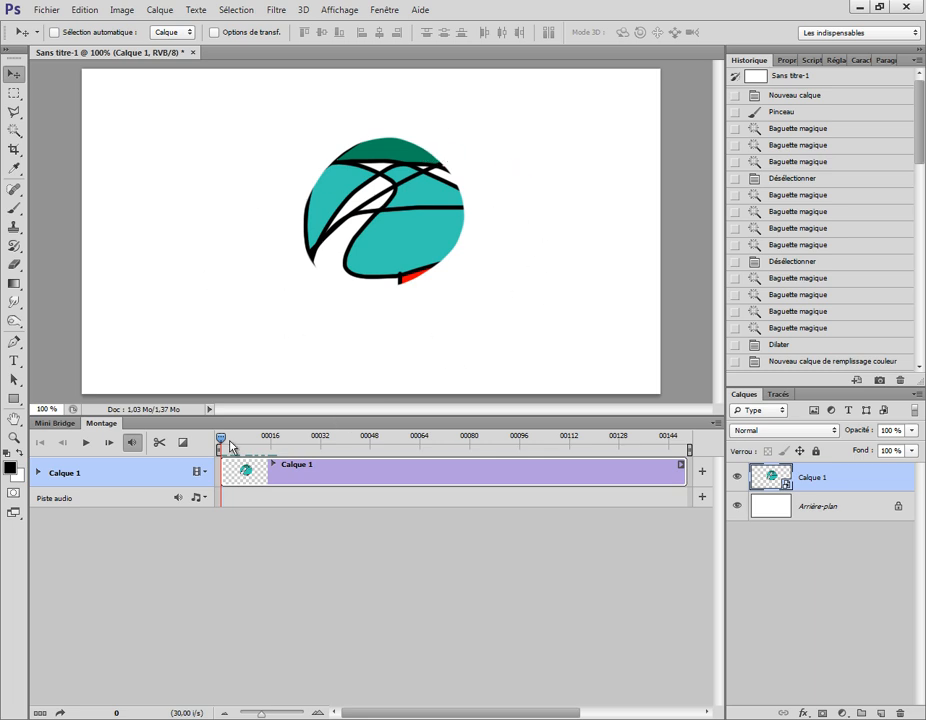
mouse_move(226, 438)
left_mouse_down()
mouse_move(296, 440)
mouse_move(221, 440)
left_mouse_up()
left_click_drag(225, 437, 261, 437)
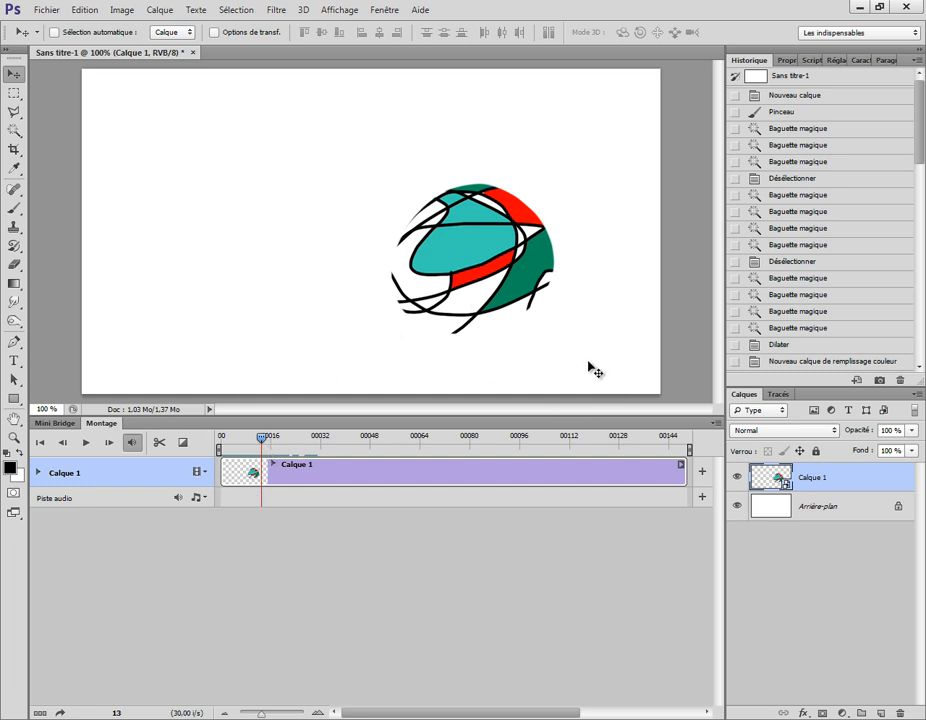
Examine the Rendu vidéo export settings, including the available encoder choices, and cancel without rendering
left_click(46, 10)
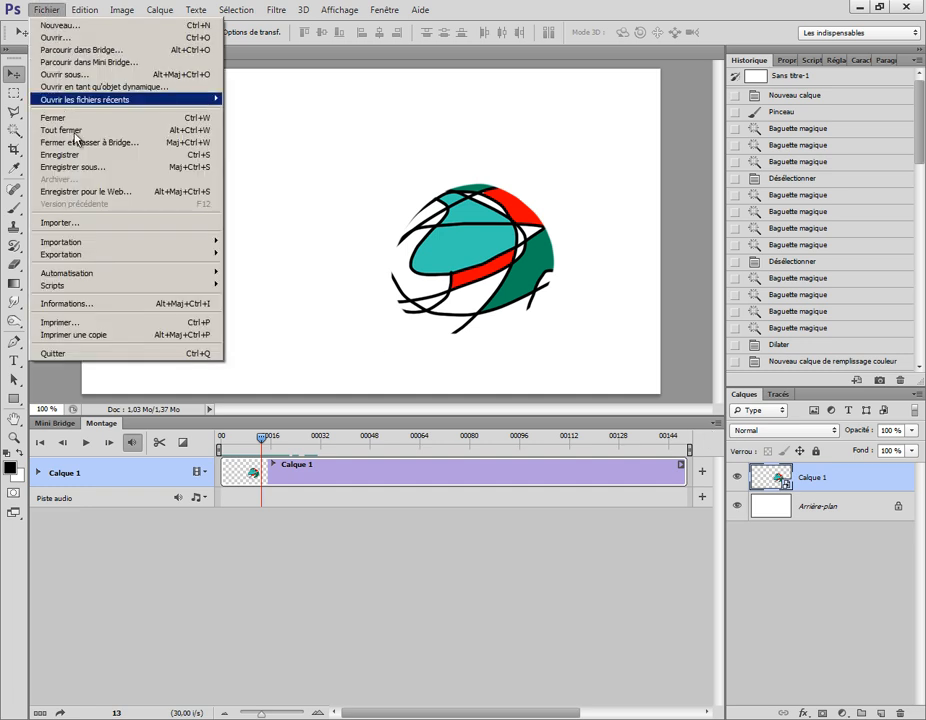
mouse_move(137, 264)
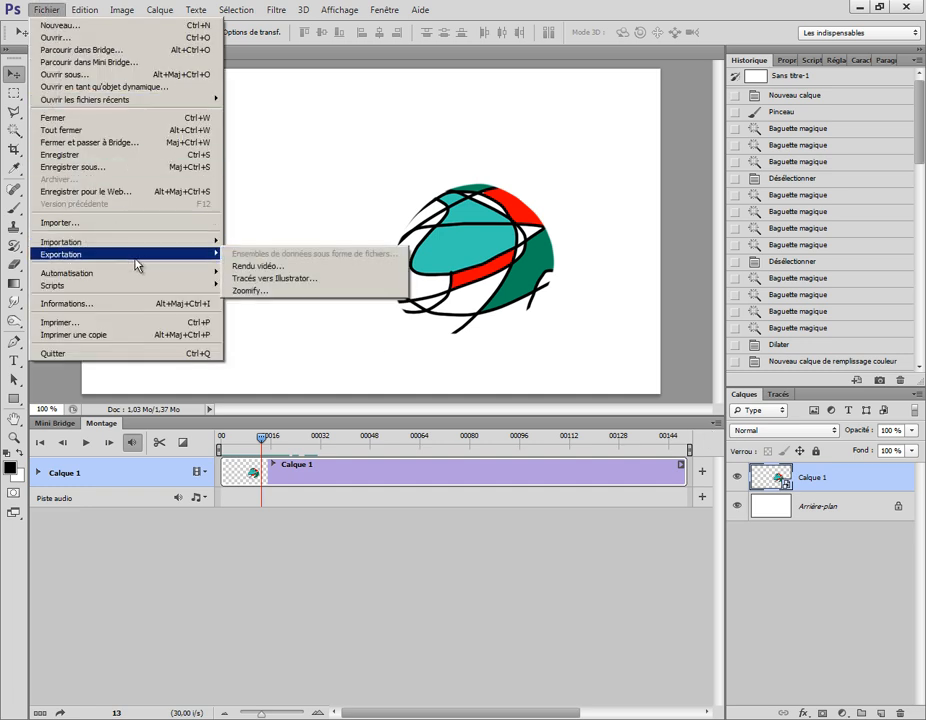
left_click(297, 266)
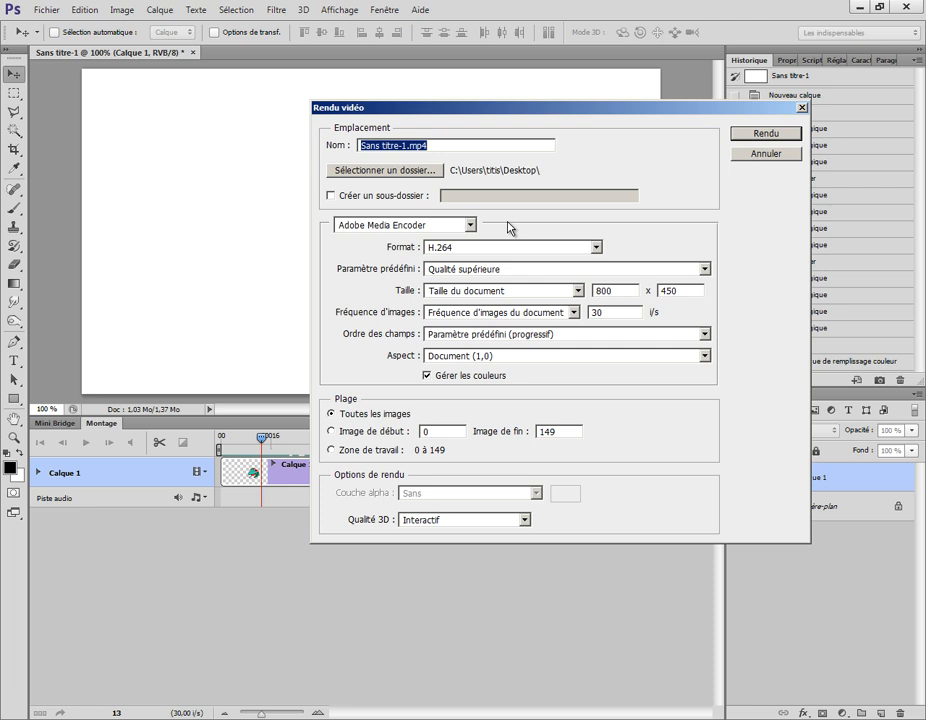
left_click_drag(512, 108, 545, 188)
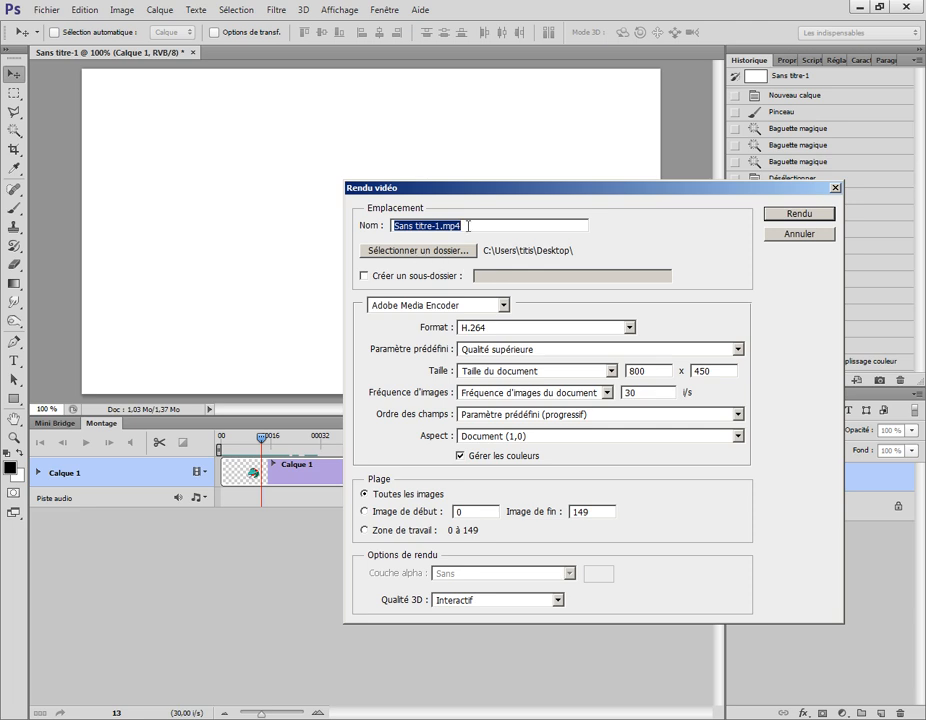
left_click(504, 305)
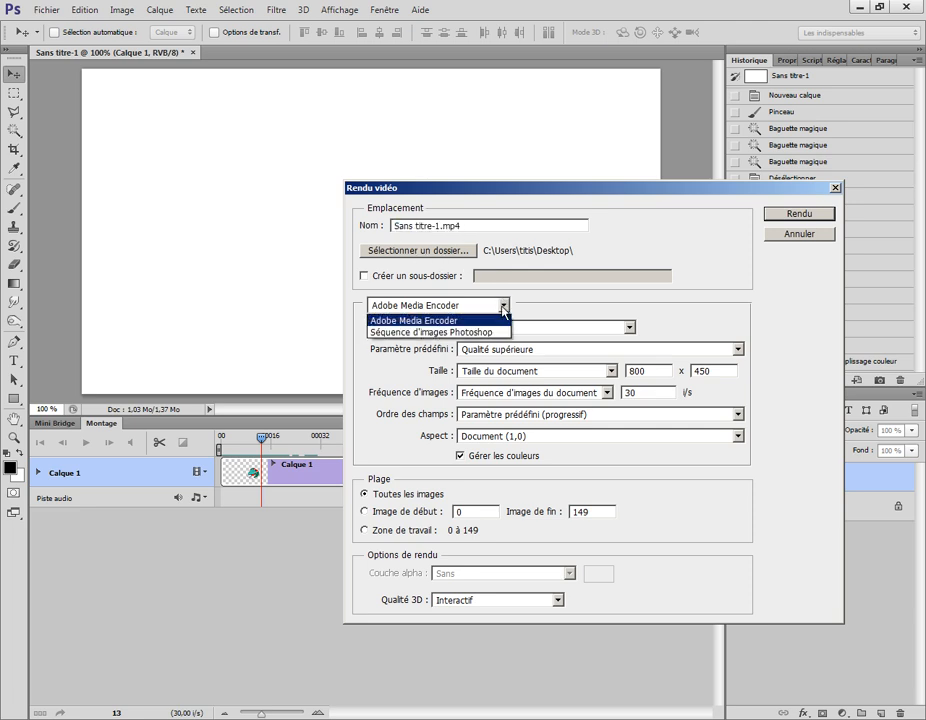
left_click(506, 306)
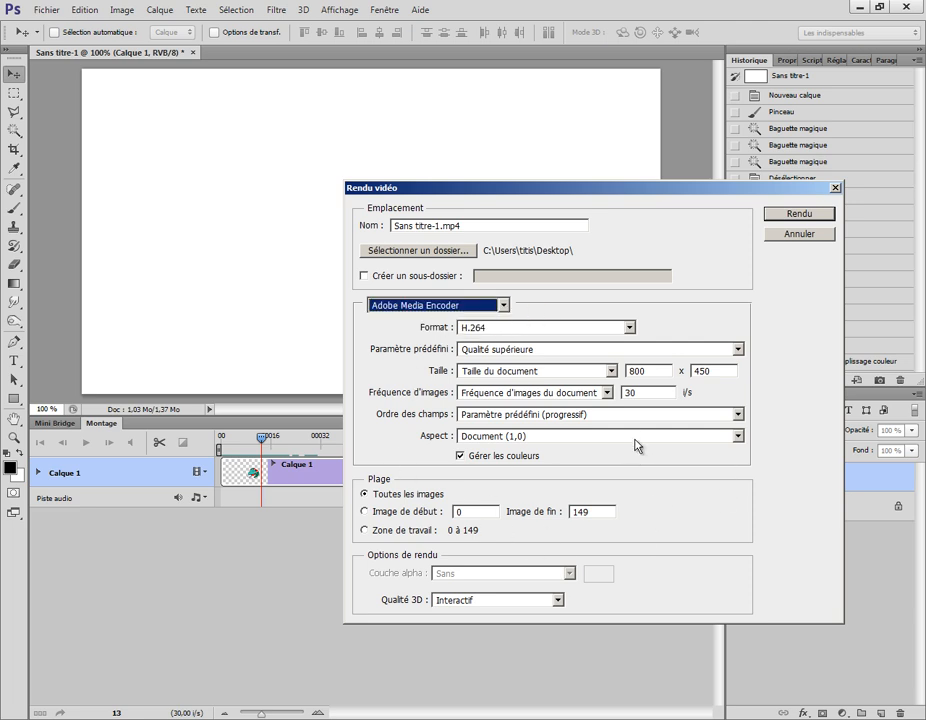
left_click(787, 236)
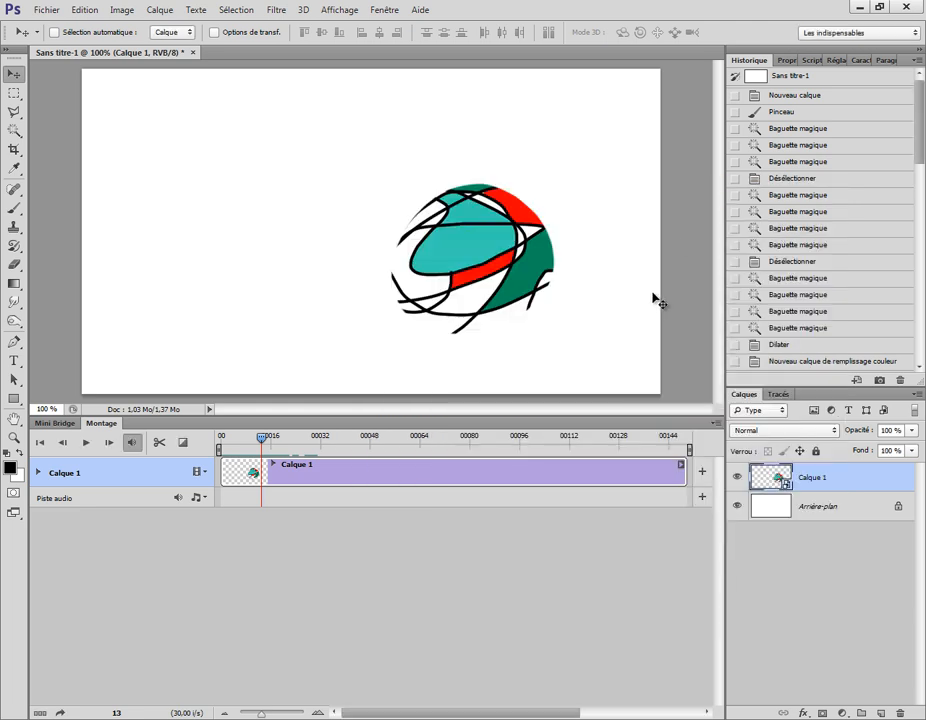